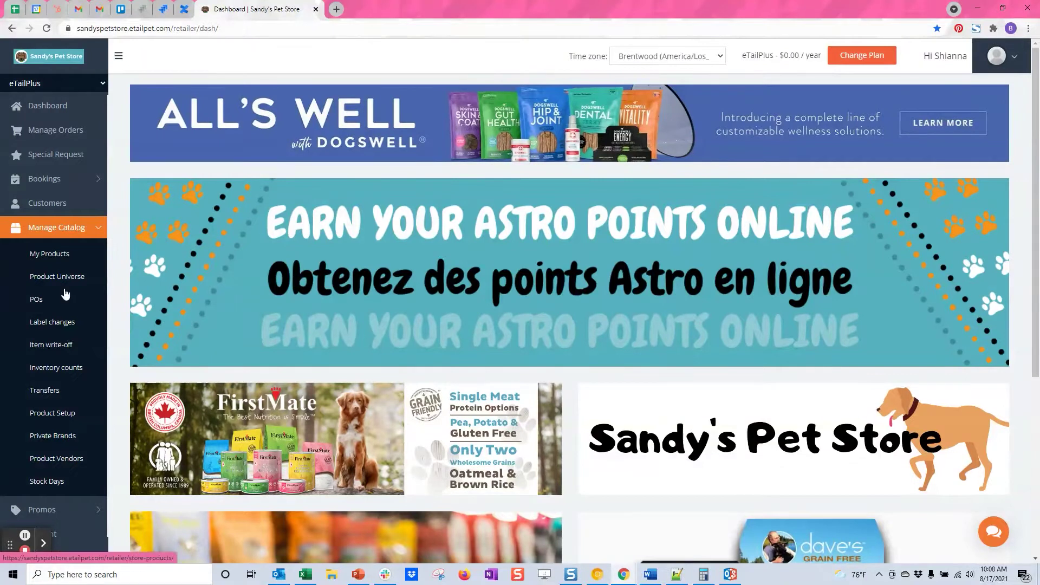
# - Open the Product Setup tool for changing or removing things on items
pyautogui.click(46, 415)
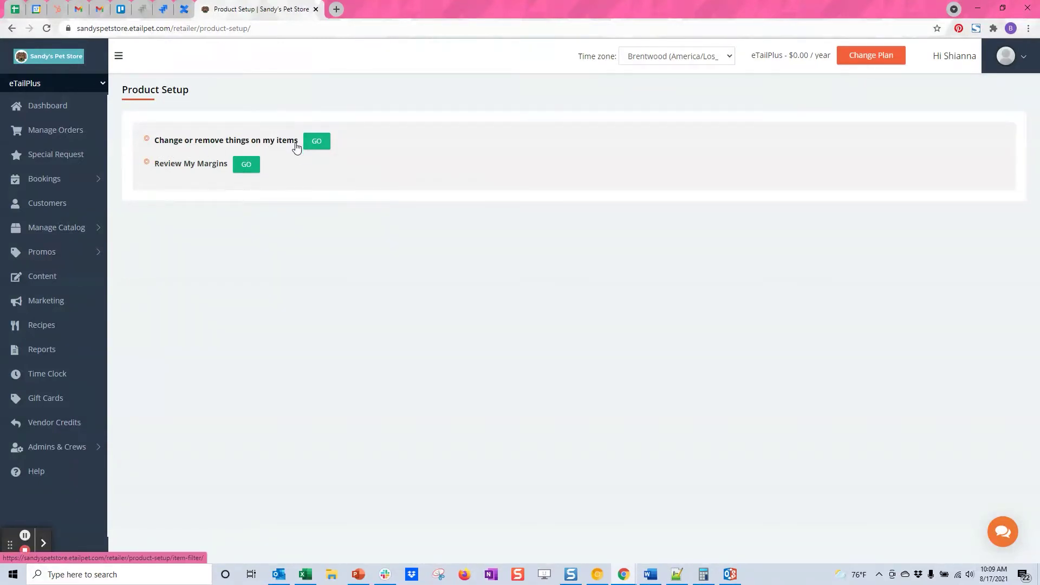
pyautogui.click(315, 146)
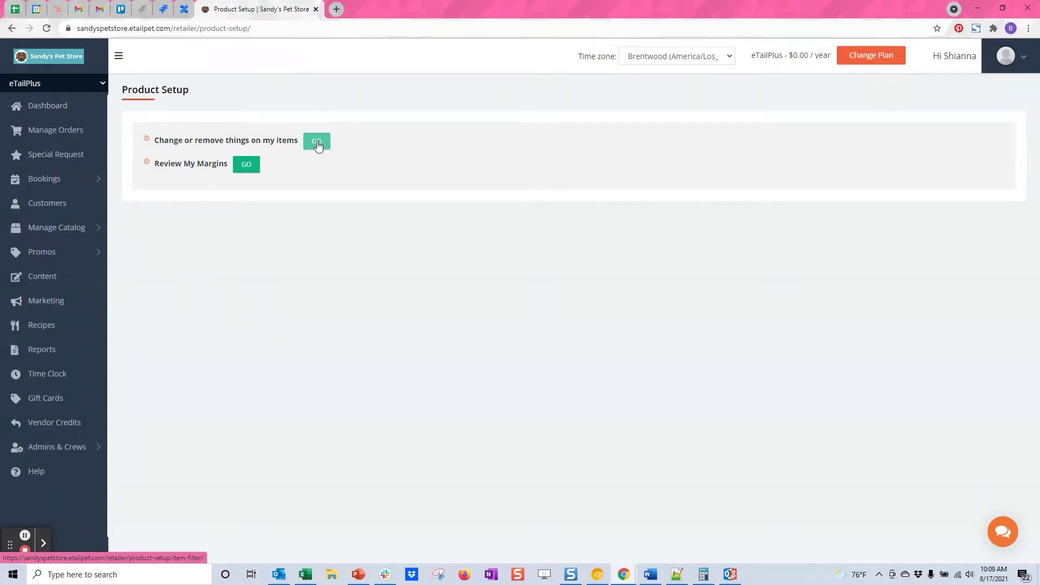
pyautogui.click(316, 143)
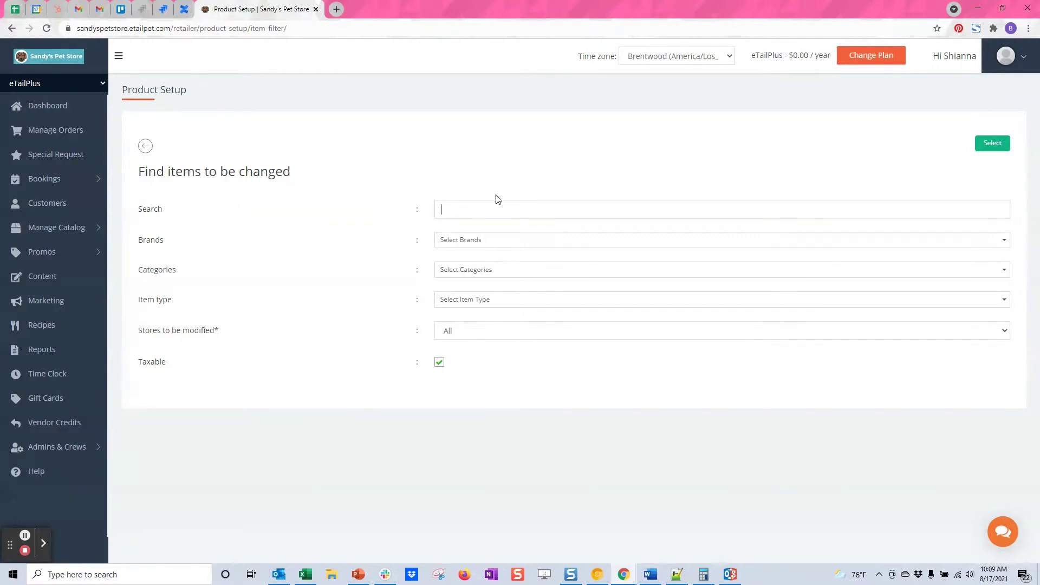
# - Filter the items to be changed by the brand 2 Hounds Design
pyautogui.click(487, 240)
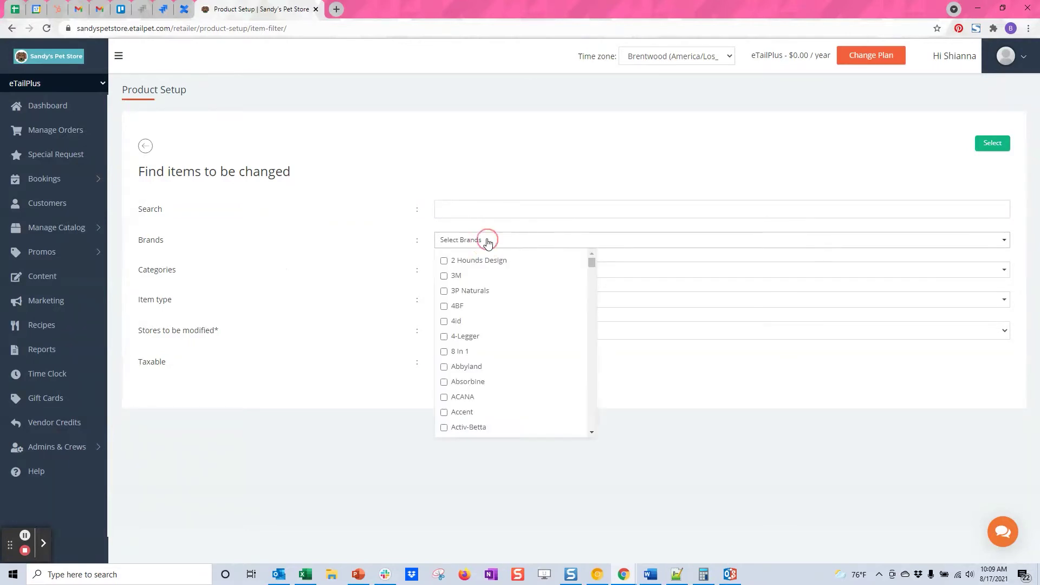
pyautogui.click(480, 264)
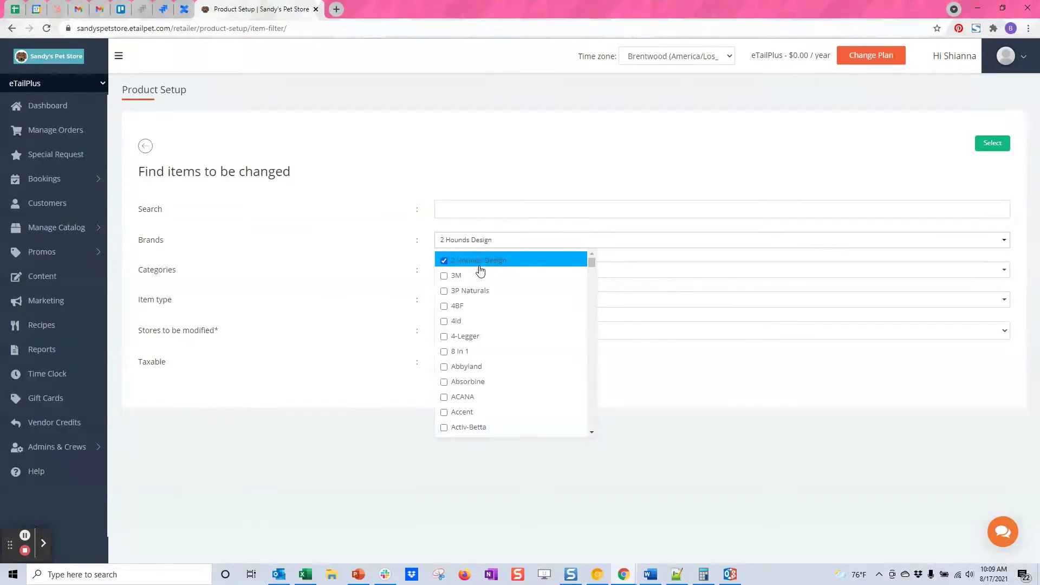
pyautogui.click(325, 312)
pyautogui.click(515, 271)
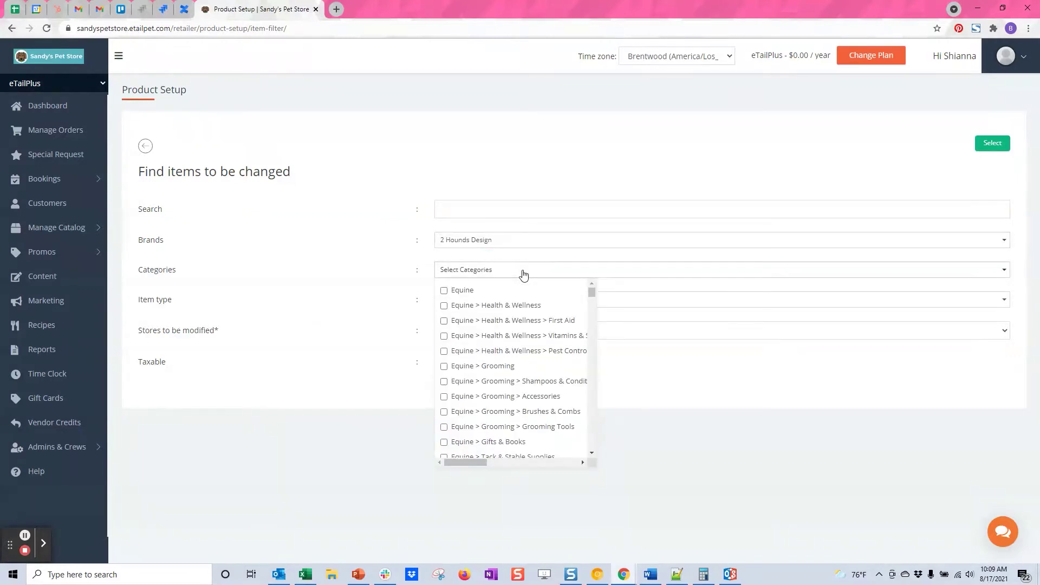
pyautogui.scroll(-6, 525, 425)
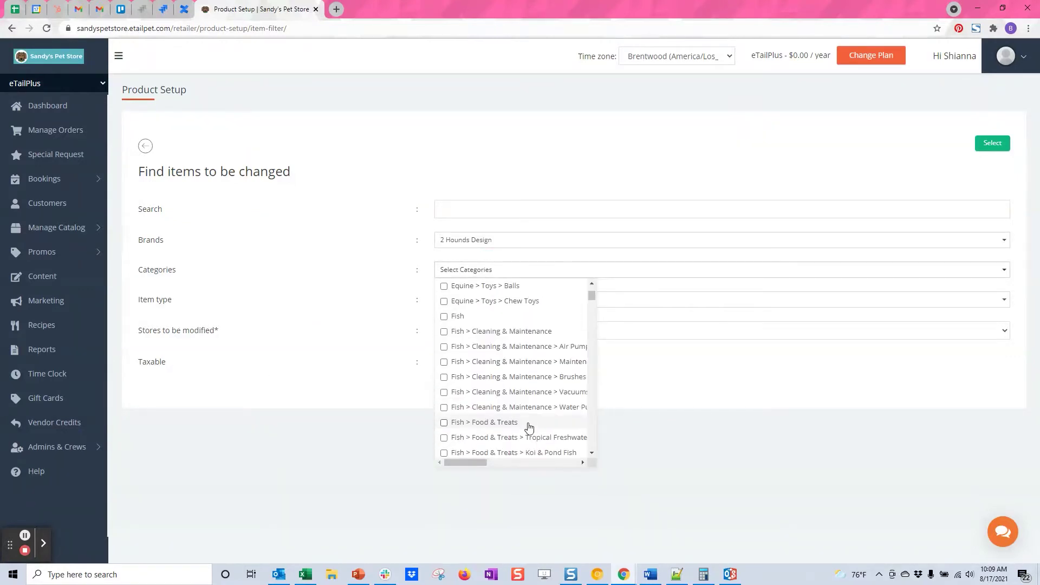
pyautogui.scroll(-8, 527, 423)
pyautogui.click(350, 340)
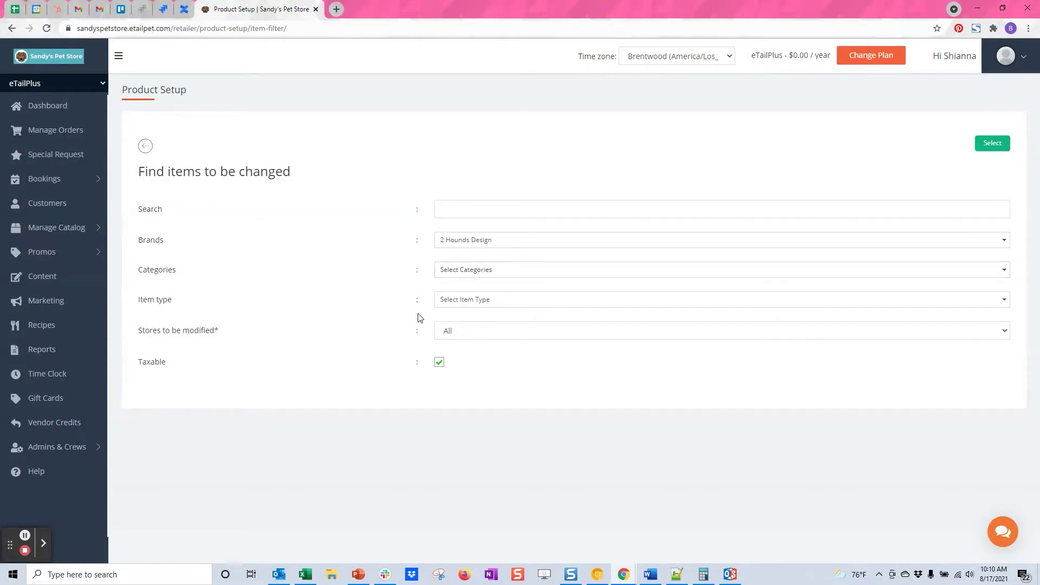
pyautogui.click(484, 300)
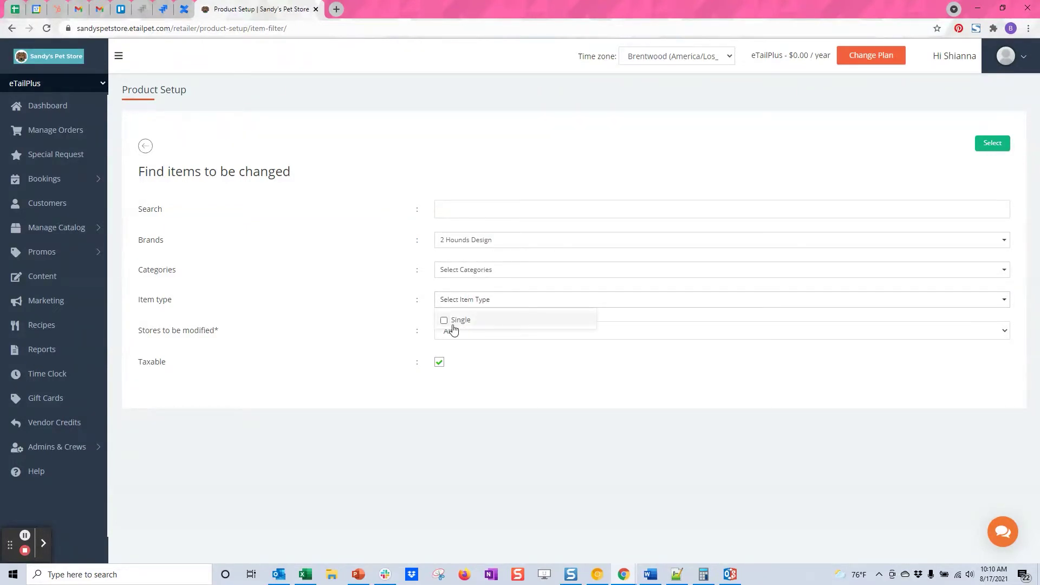
pyautogui.click(338, 312)
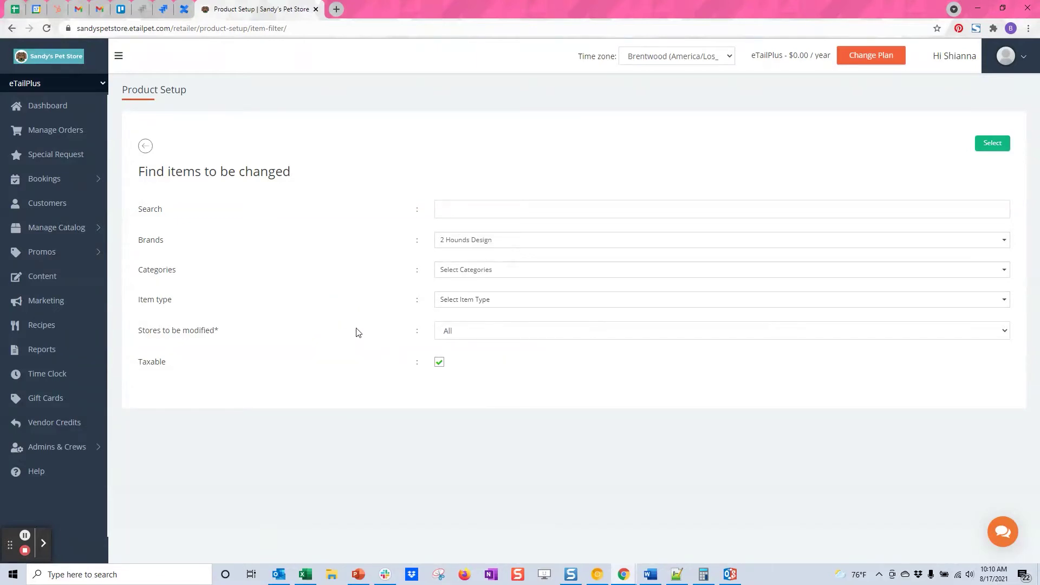
# - Limit the stores to be modified to Brentwood and list the matching items
pyautogui.click(469, 341)
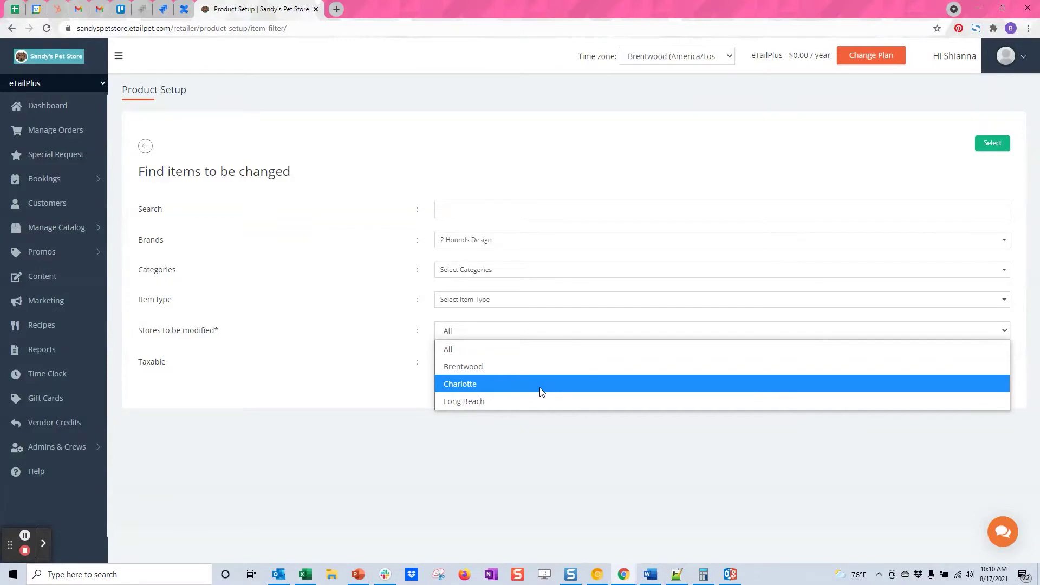
pyautogui.click(479, 366)
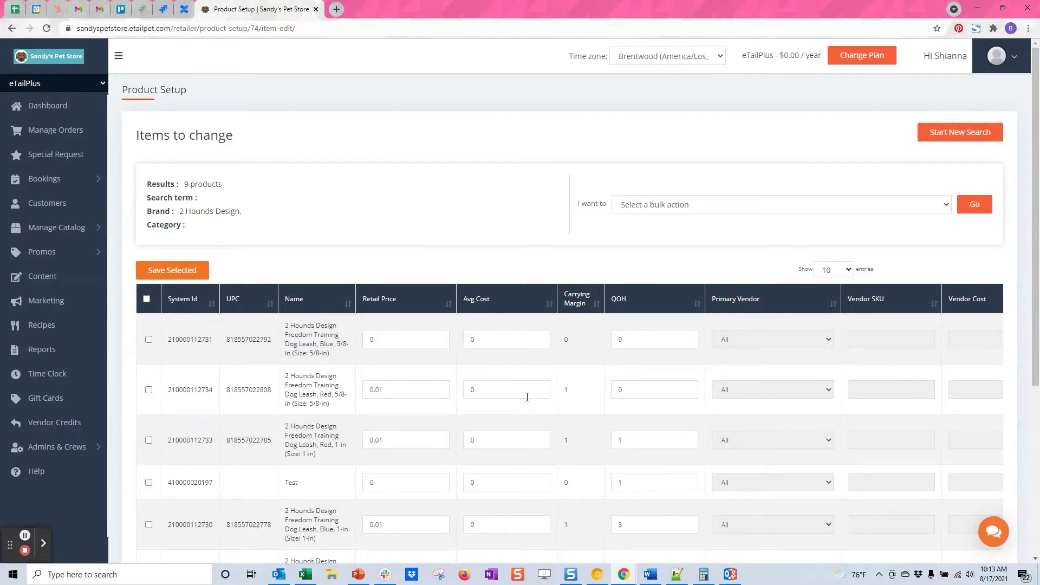
# - Set the DIL of the Freedom Training Dog Leash, Blue, 5/8-in to 2
pyautogui.scroll(-3, 330, 325)
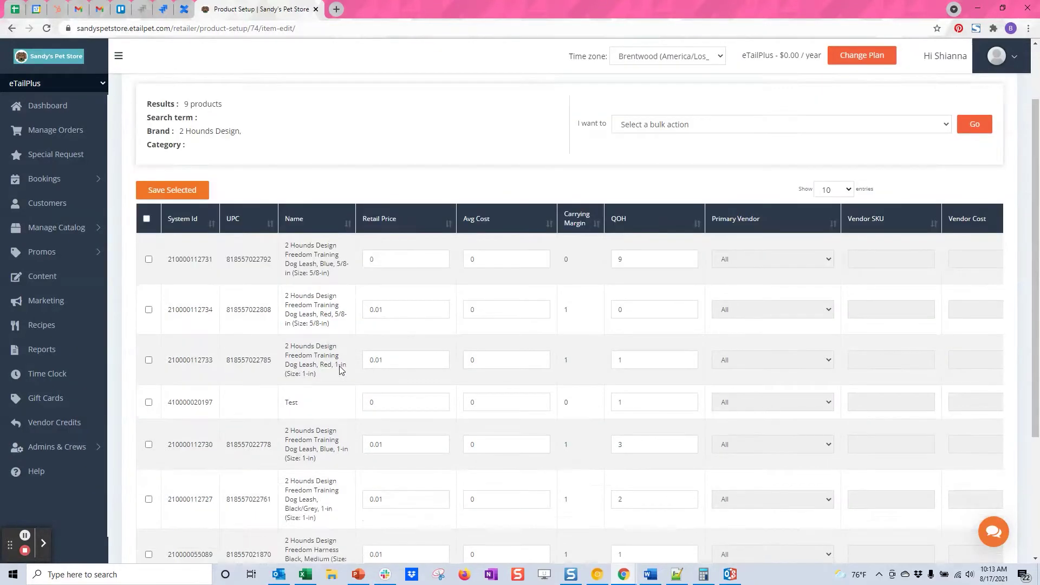
pyautogui.scroll(3, 340, 439)
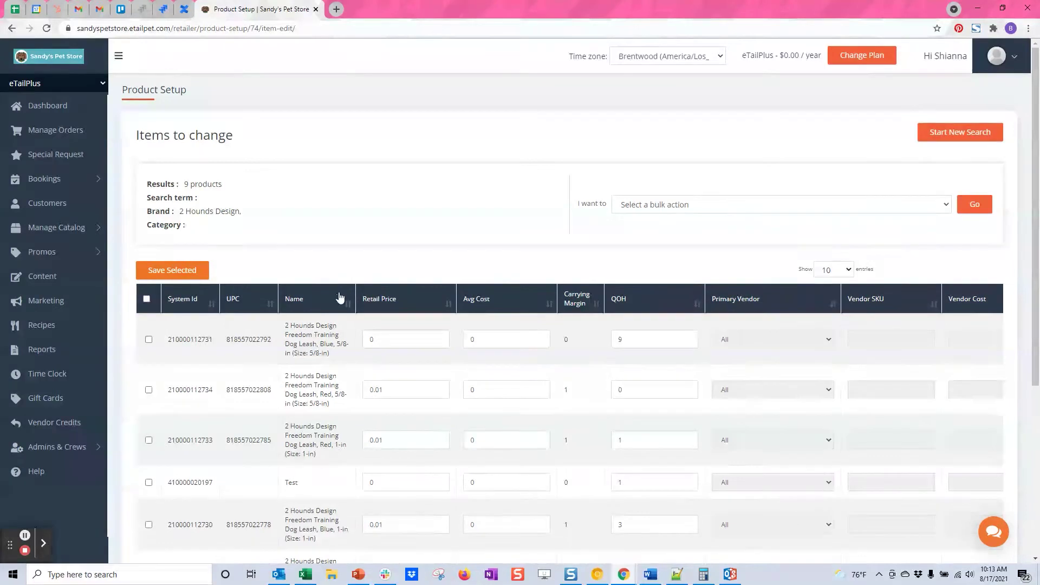
pyautogui.scroll(-5, 342, 315)
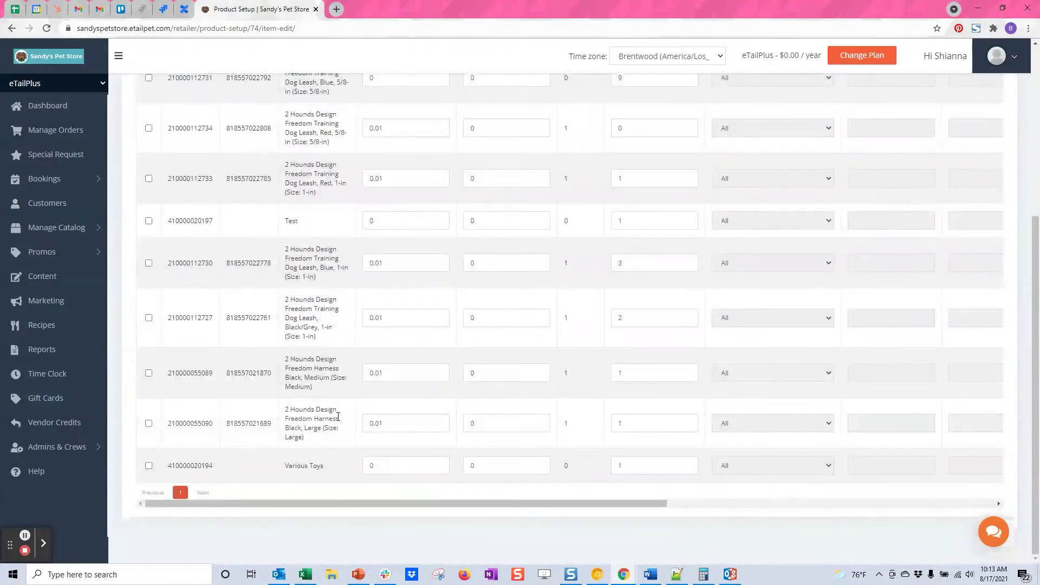
pyautogui.scroll(5, 339, 415)
pyautogui.scroll(-5, 332, 415)
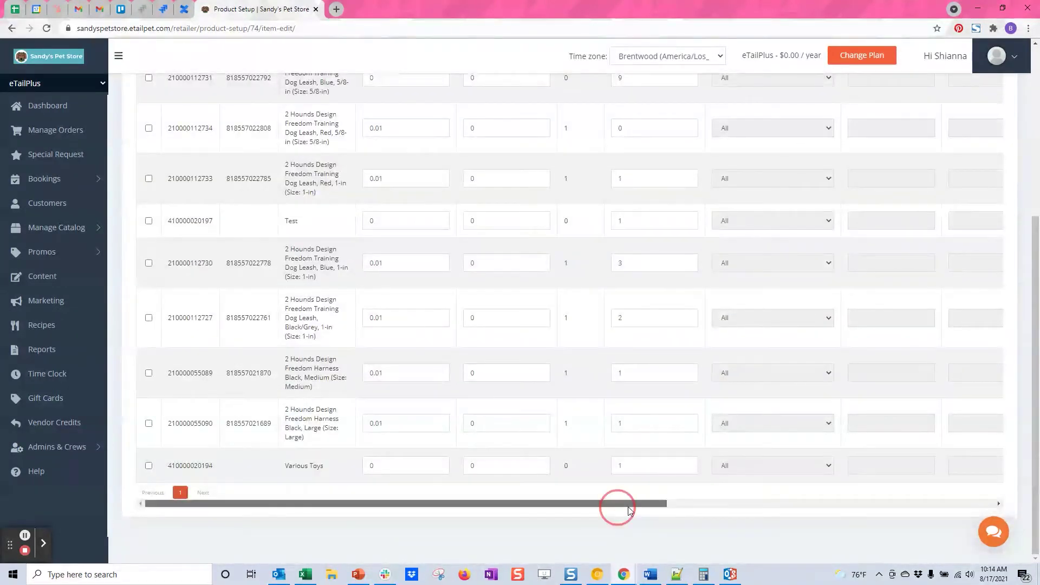
pyautogui.moveTo(617, 506); pyautogui.dragTo(814, 484)
pyautogui.hscroll(5, 823, 412)
pyautogui.scroll(4, 836, 343)
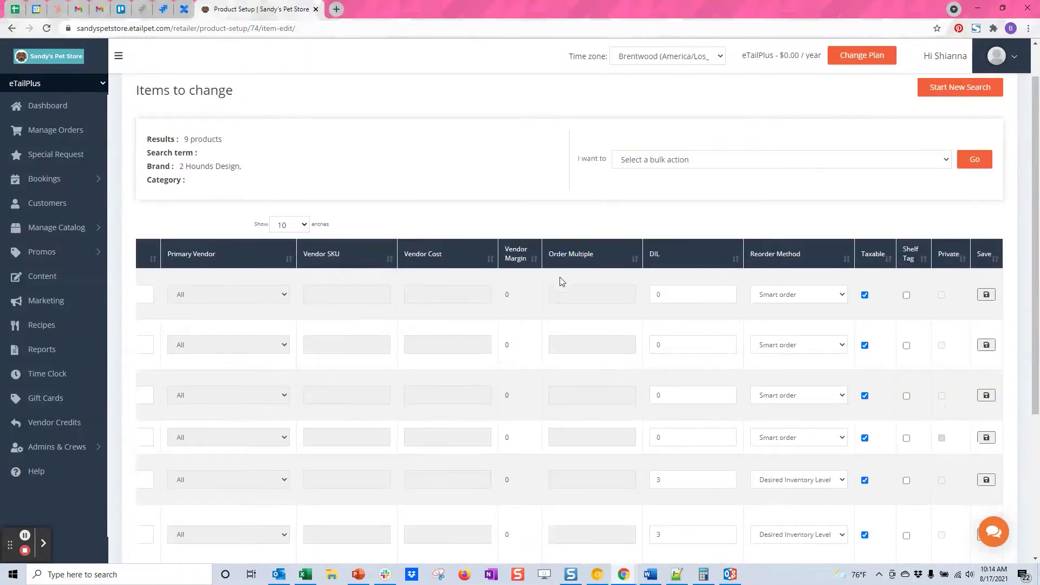
pyautogui.moveTo(667, 292); pyautogui.dragTo(594, 298)
pyautogui.write('2')
# - Set the reorder method of the Freedom Training Dog Leash, Blue, 1-in to Smart order
pyautogui.scroll(-1, 848, 425)
pyautogui.scroll(-1, 848, 425)
pyautogui.click(834, 372)
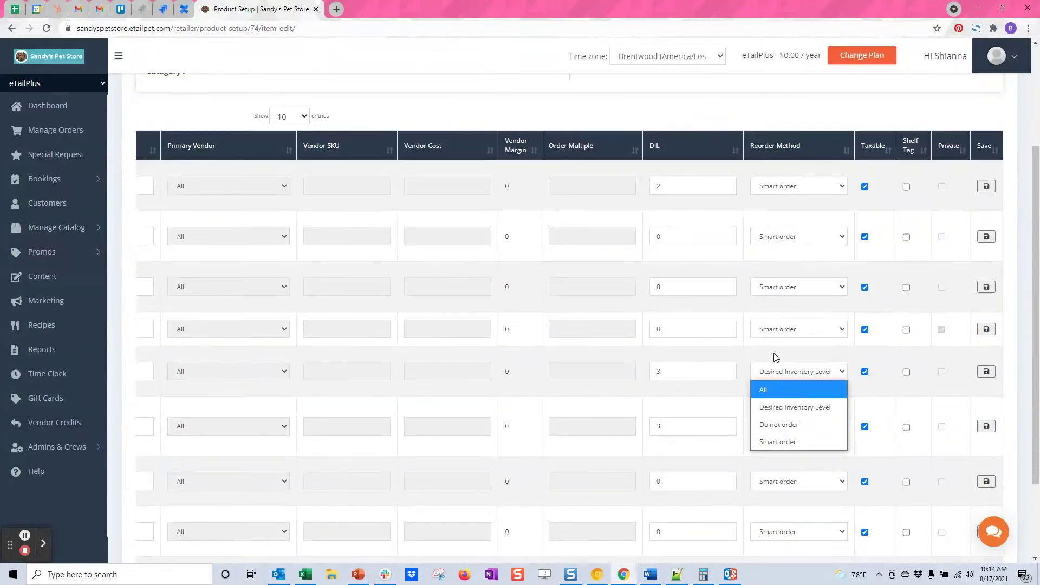
pyautogui.click(800, 442)
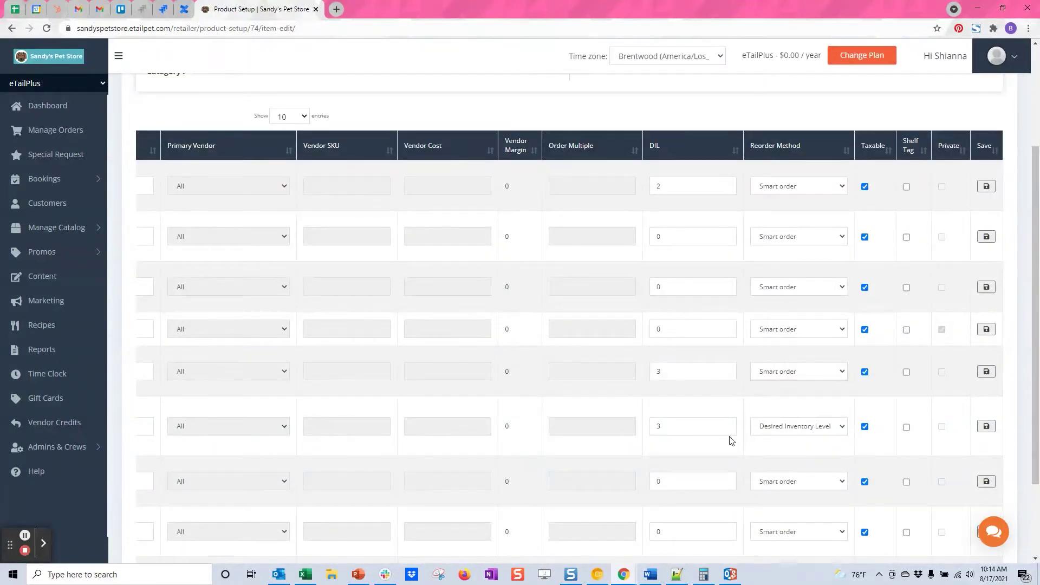
# - Bulk-add Honeybee Pet Adventures as a vendor to the listed products and make it their default vendor
pyautogui.scroll(-5, 709, 430)
pyautogui.moveTo(683, 503); pyautogui.dragTo(340, 542)
pyautogui.scroll(5, 650, 221)
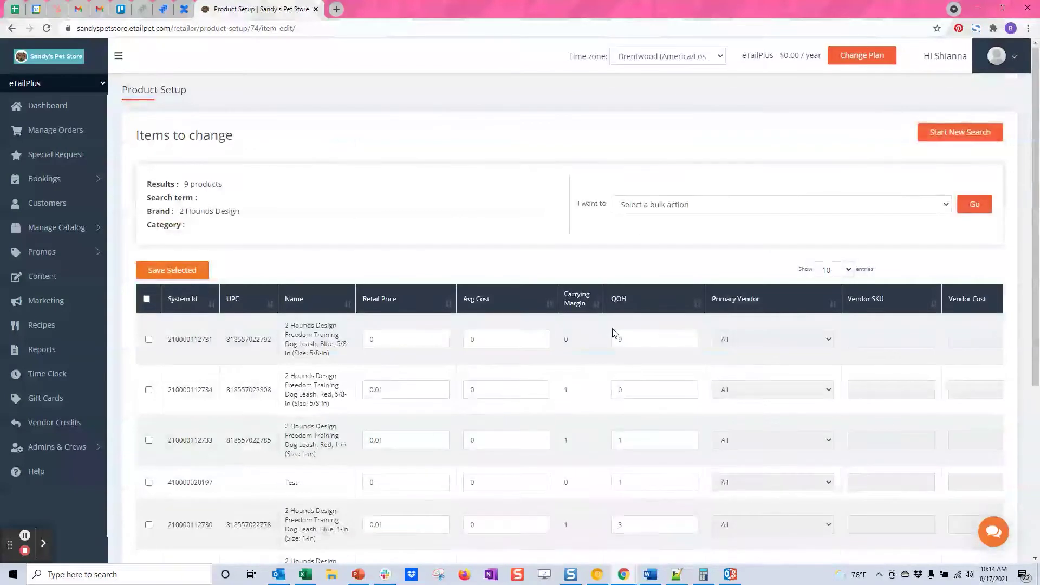
pyautogui.scroll(-2, 503, 390)
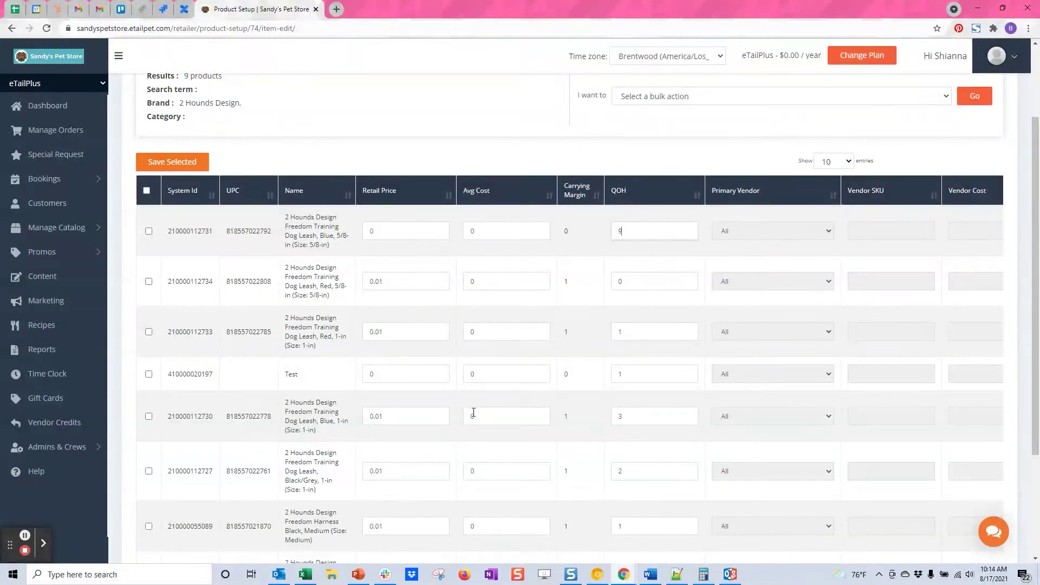
pyautogui.scroll(2, 722, 336)
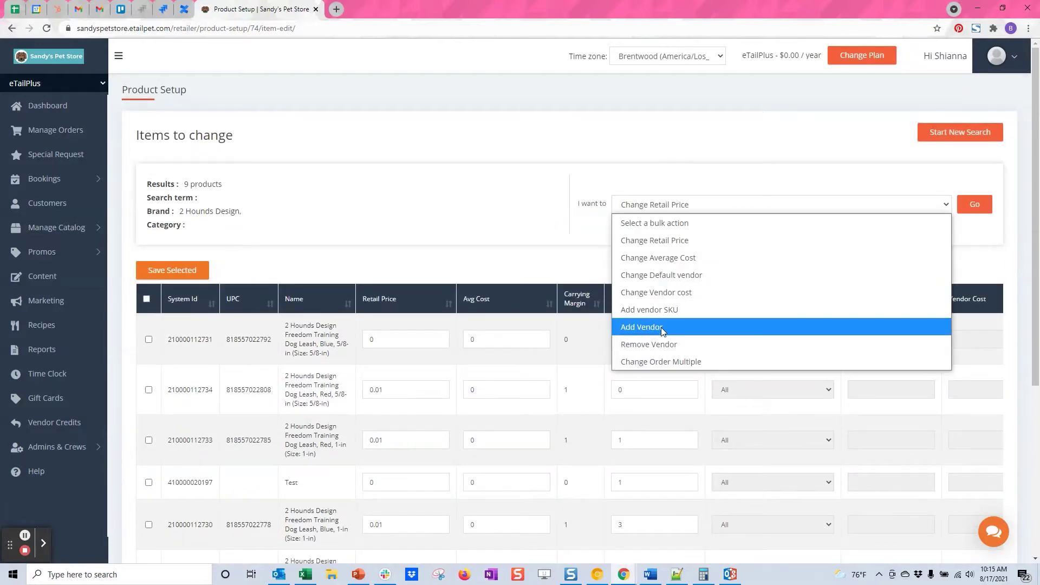
pyautogui.click(662, 327)
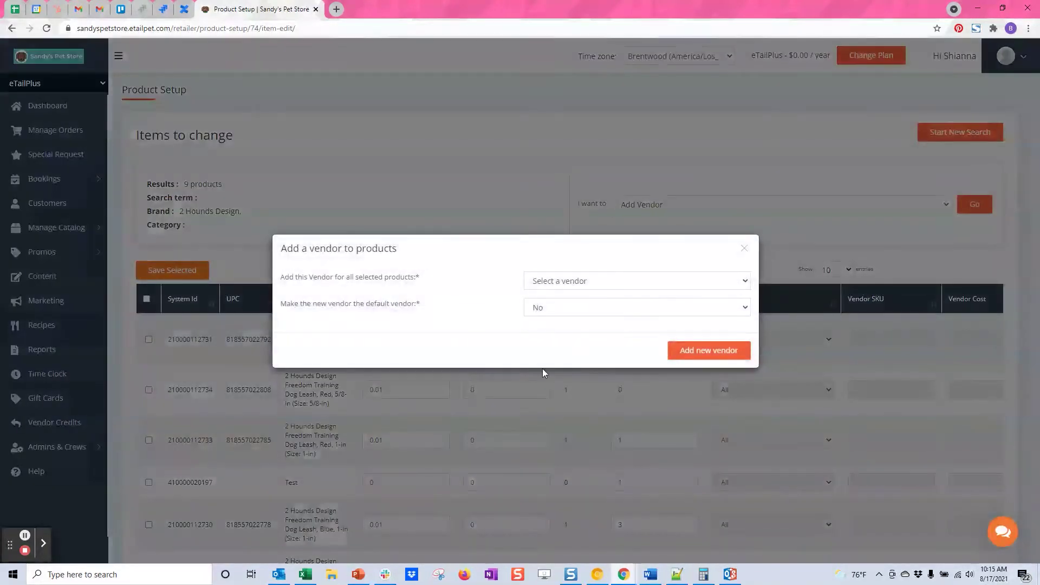
pyautogui.click(578, 281)
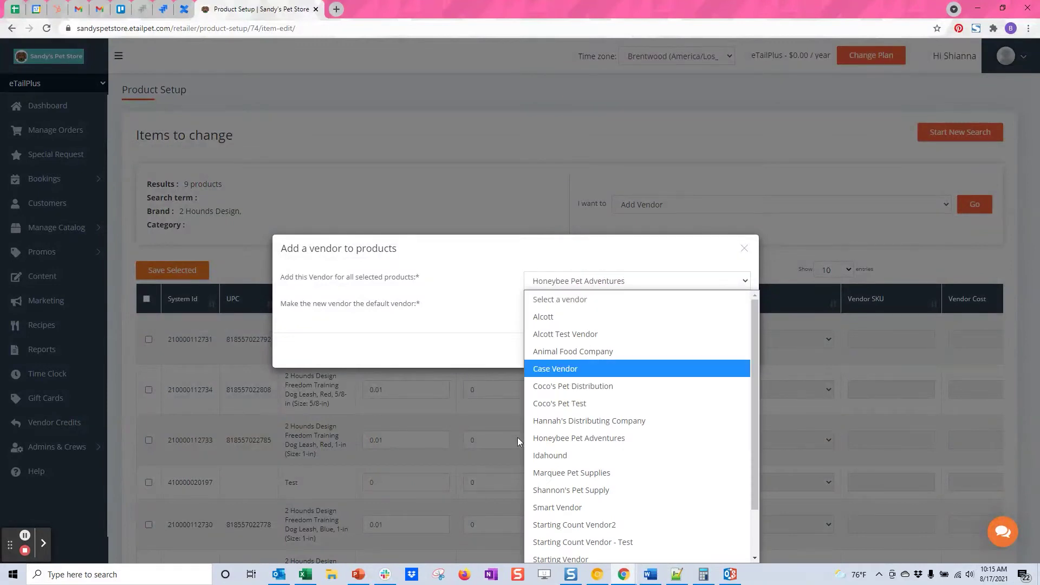
pyautogui.click(631, 438)
pyautogui.click(566, 306)
pyautogui.click(558, 327)
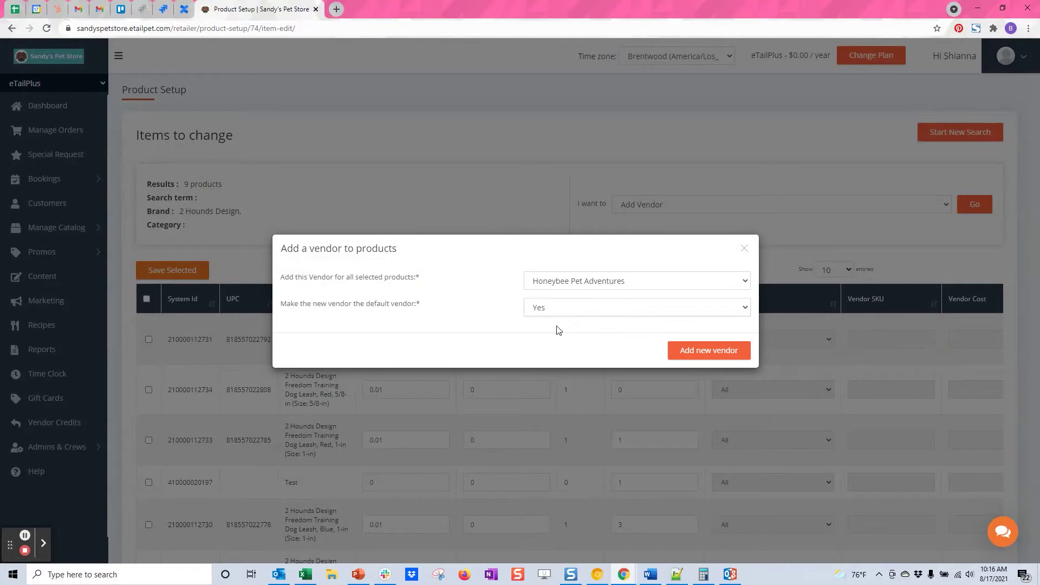
pyautogui.click(703, 351)
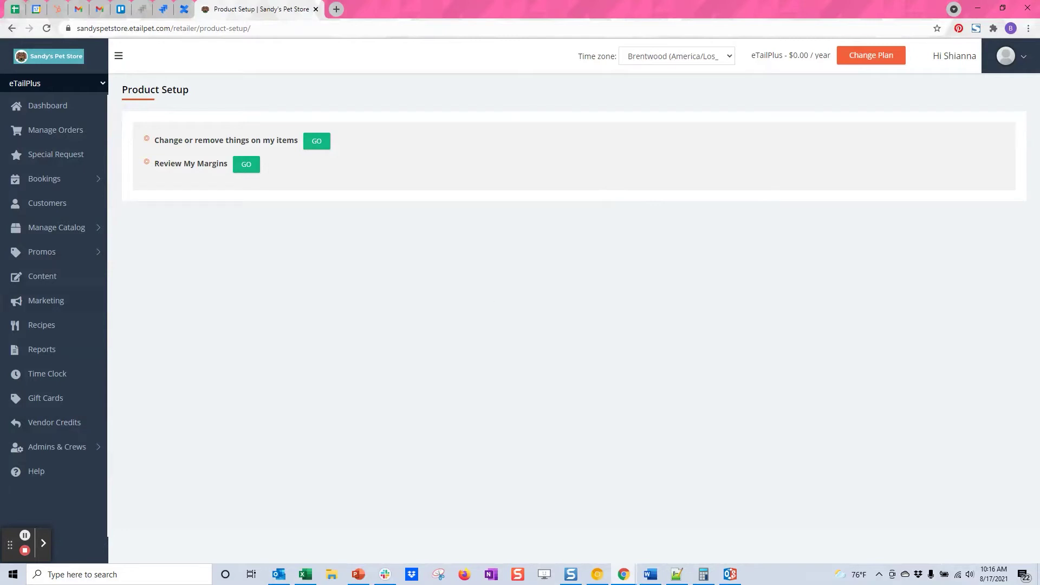
# - Find the 2 Hounds Design Freedom Training Dog Leash, Red, 1-in in My Products by brand and check its vendor details
pyautogui.click(52, 231)
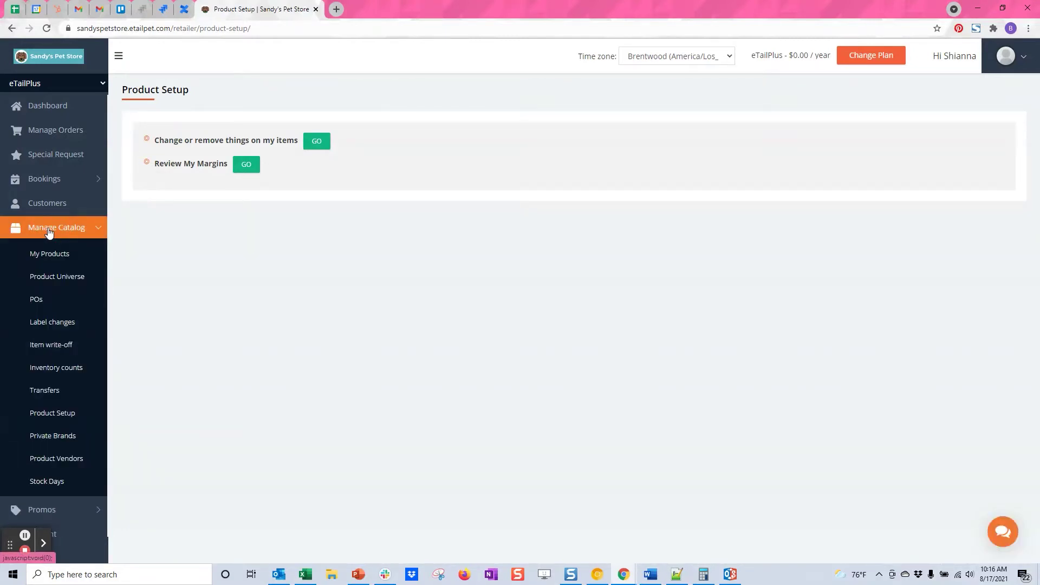
pyautogui.click(43, 254)
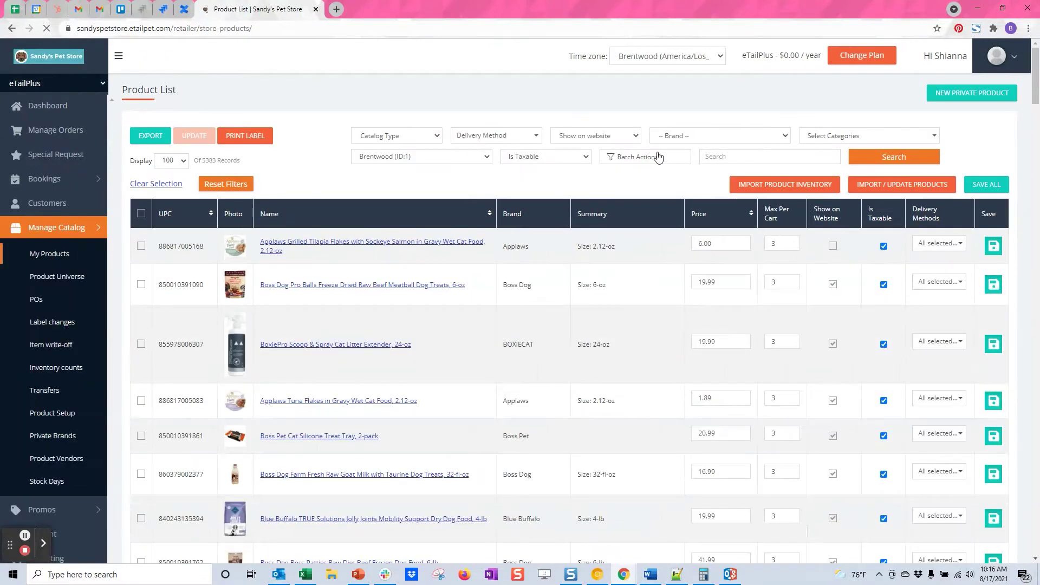
pyautogui.click(708, 140)
pyautogui.click(695, 171)
pyautogui.click(894, 157)
pyautogui.click(512, 274)
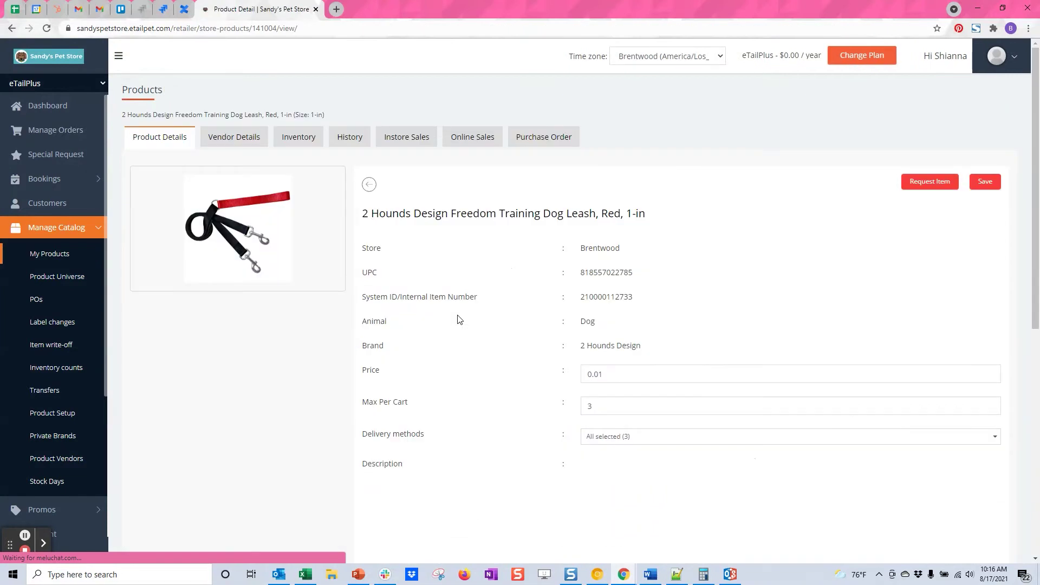
pyautogui.click(244, 140)
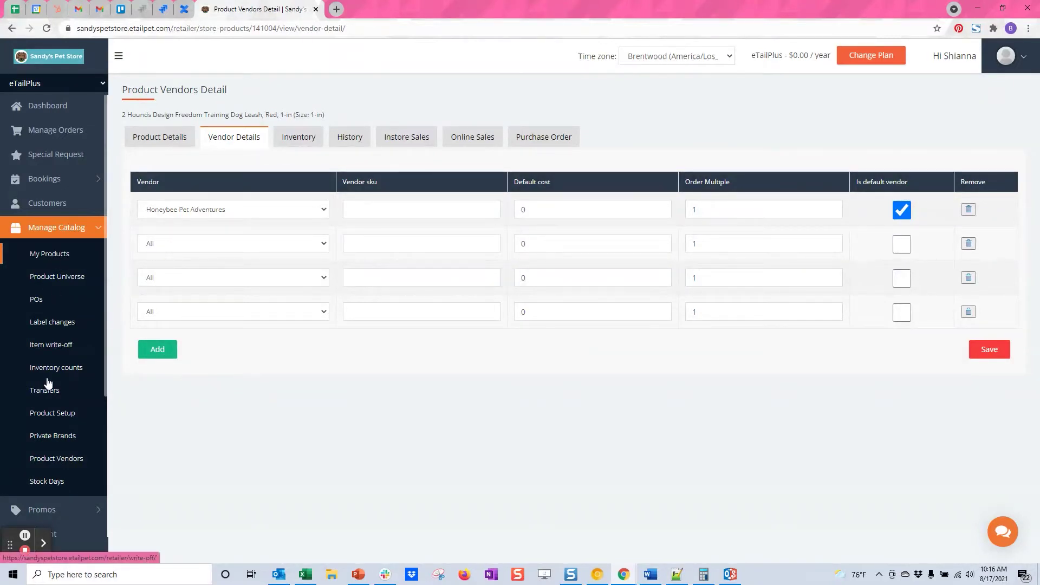
# - Return to the Product Setup item-change tool and list the 2 Hounds Design items for the Brentwood store
pyautogui.click(47, 414)
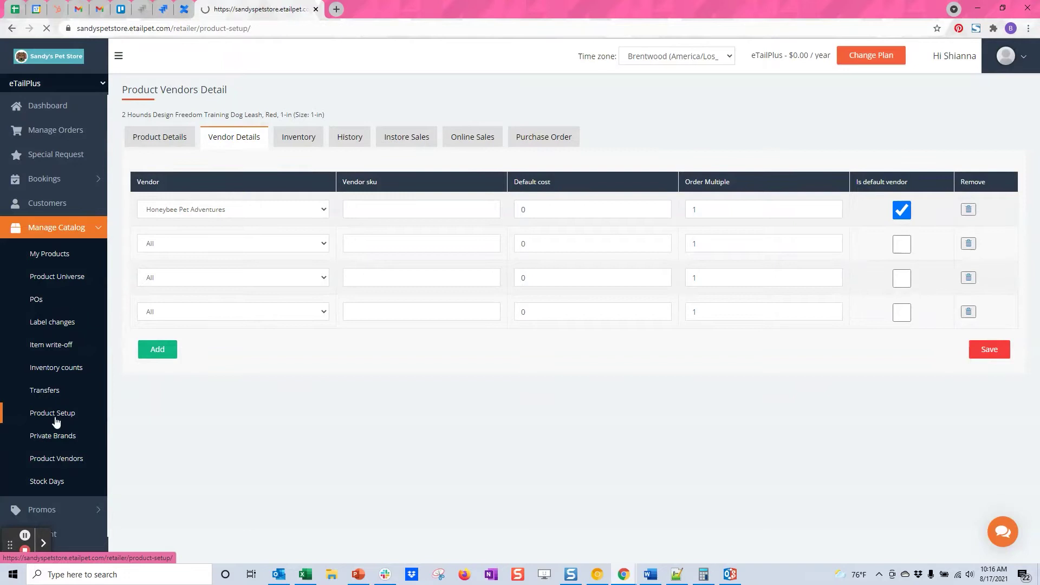
pyautogui.click(316, 140)
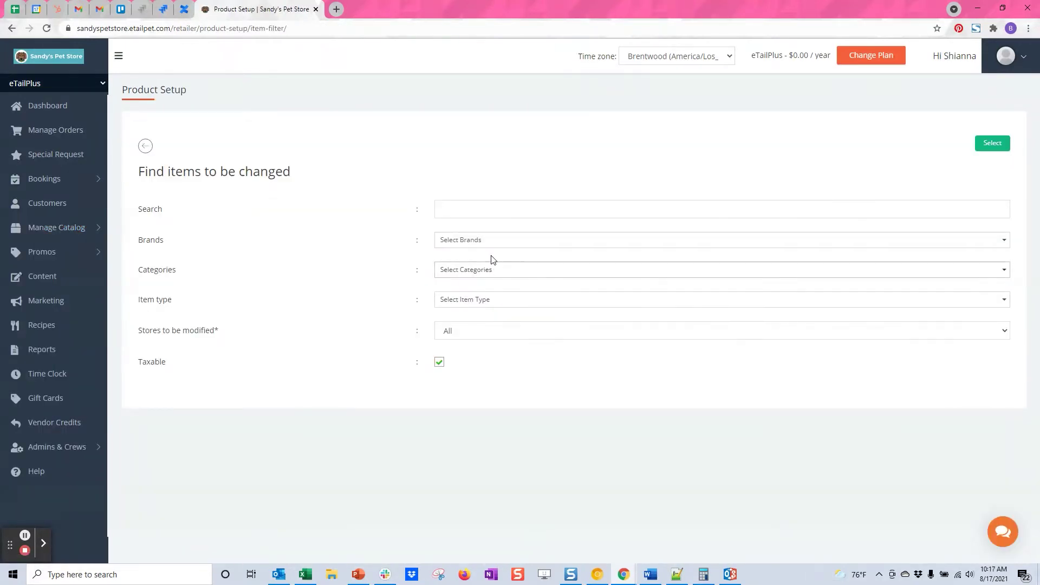
pyautogui.click(493, 240)
pyautogui.click(476, 260)
pyautogui.click(734, 374)
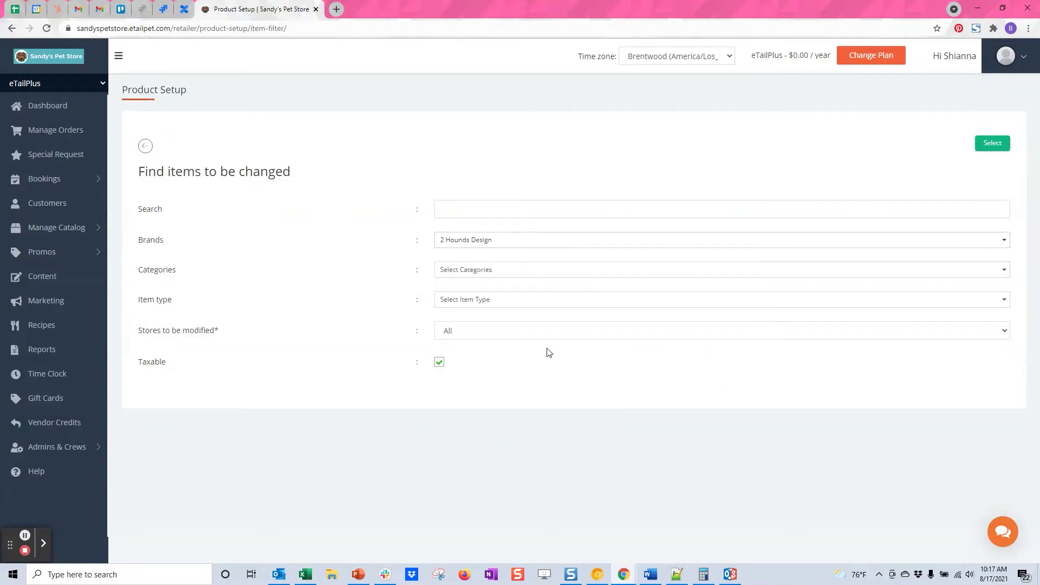
pyautogui.click(484, 337)
pyautogui.click(471, 364)
pyautogui.click(992, 143)
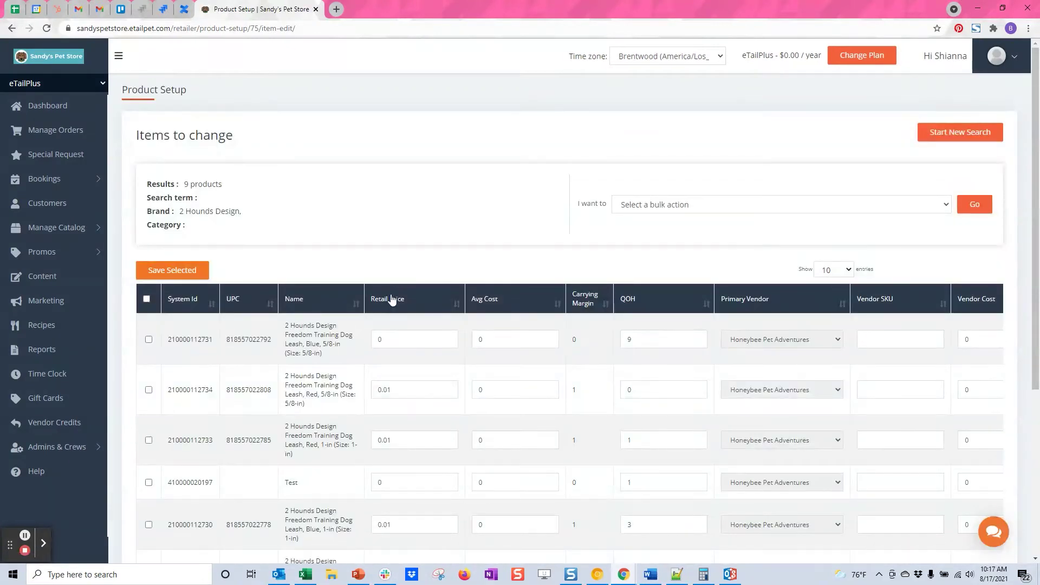
# - Choose the Change Vendor cost bulk action and export the listed items as product-vendors (2).xlsx, replacing the existing file
pyautogui.click(700, 210)
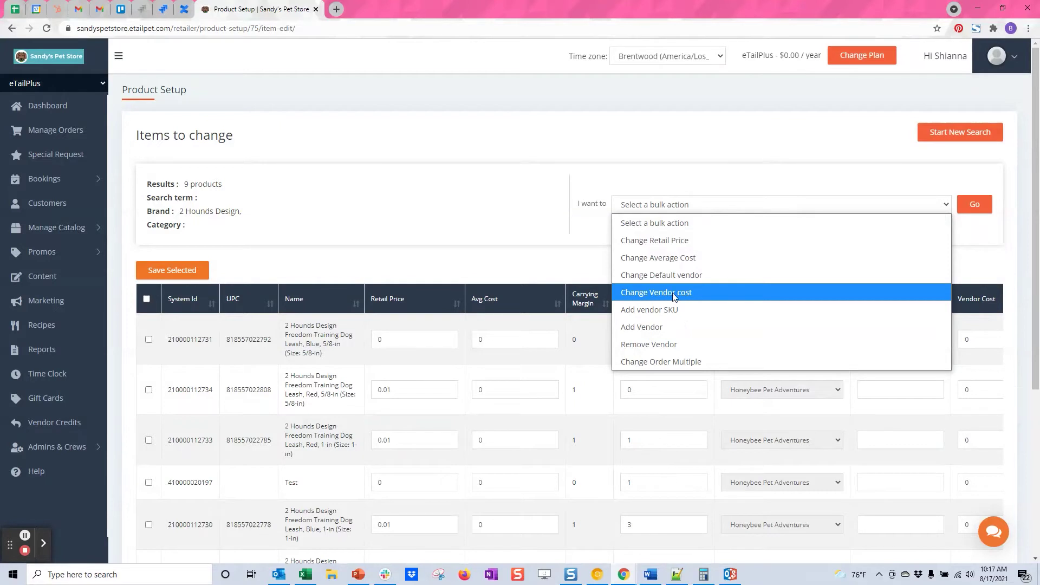
pyautogui.click(690, 293)
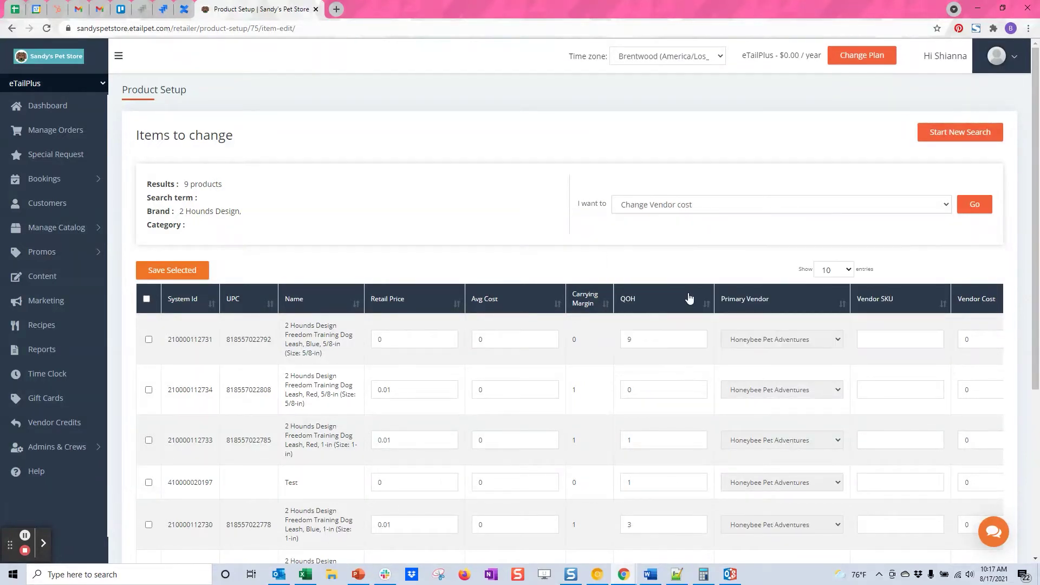
pyautogui.click(974, 204)
pyautogui.scroll(-1, 541, 300)
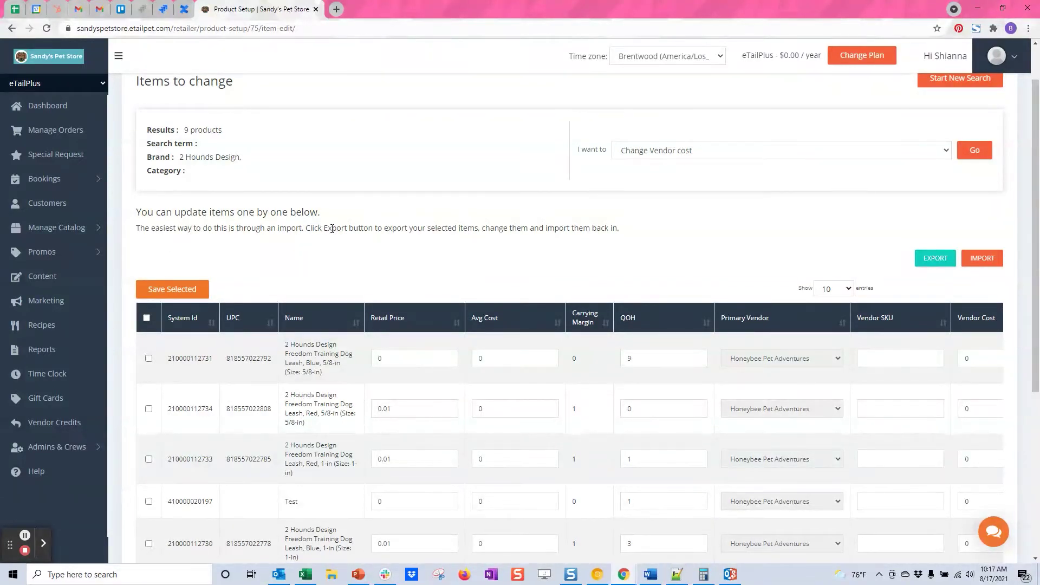
pyautogui.click(937, 258)
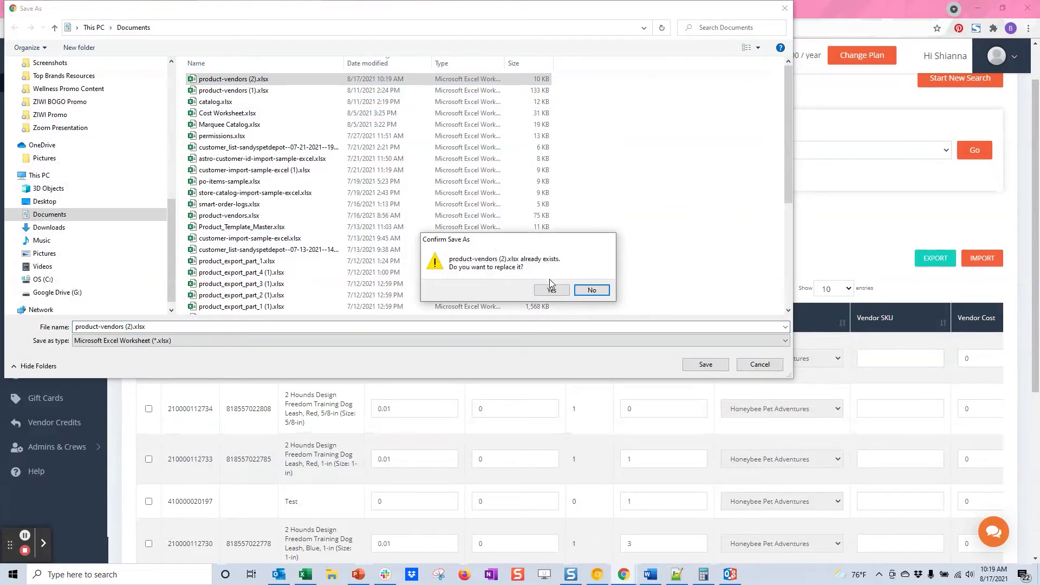
pyautogui.click(551, 290)
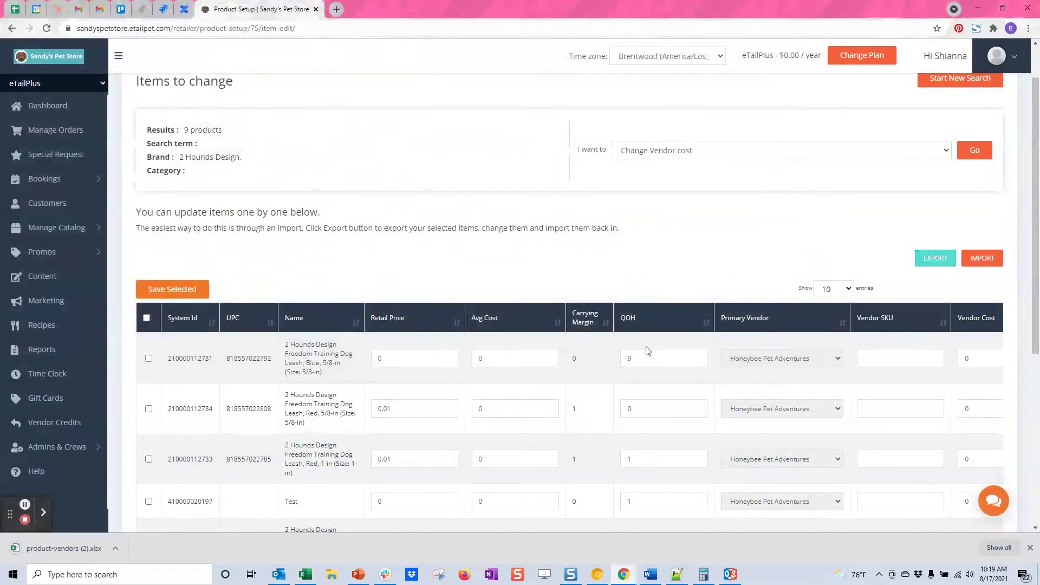
# - Open the exported product-vendors (2).xlsx in Excel, enable editing and rename its sheet as import
pyautogui.click(54, 548)
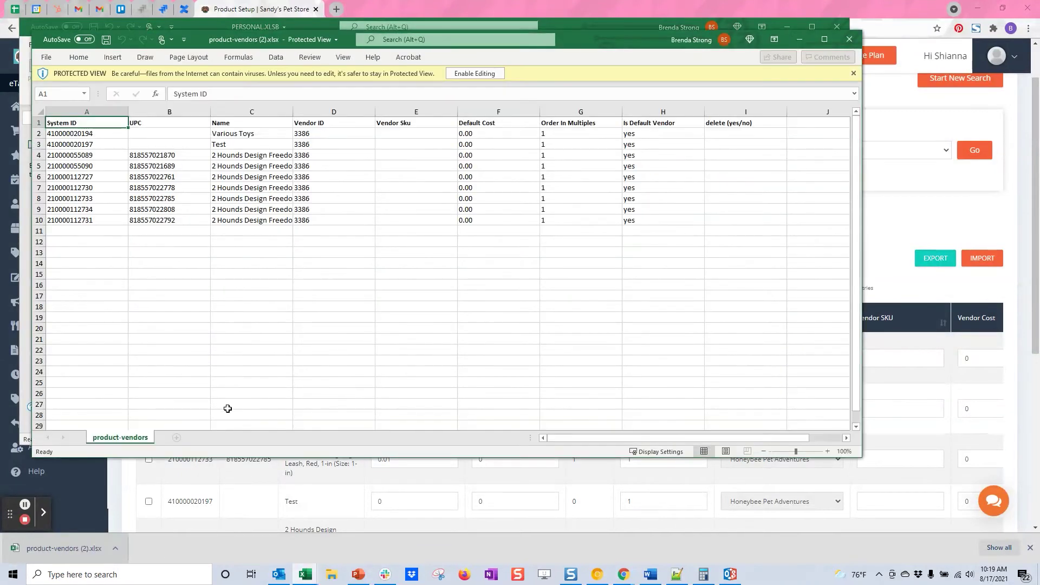
pyautogui.click(476, 73)
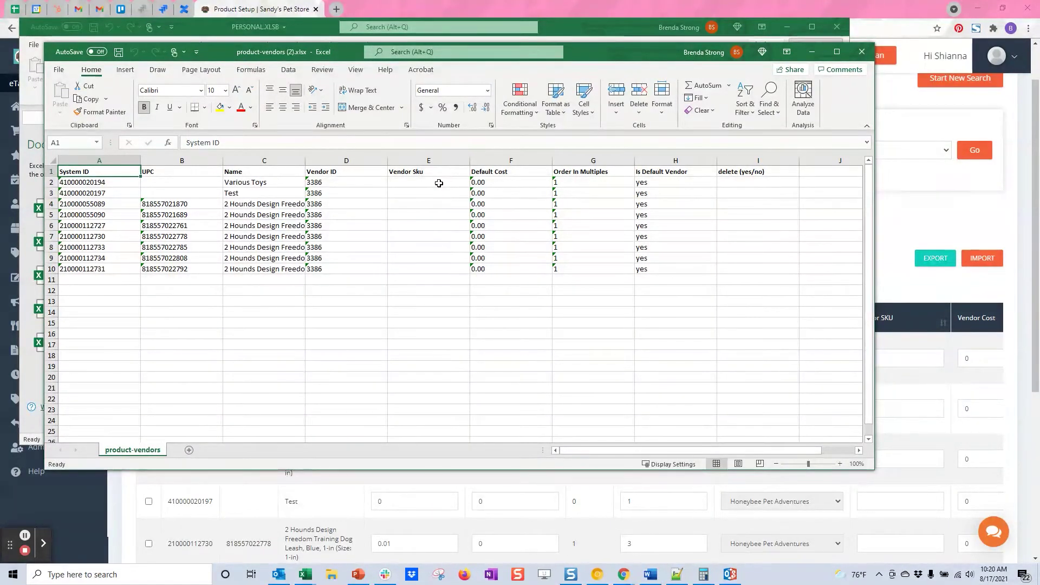
pyautogui.doubleClick(147, 449)
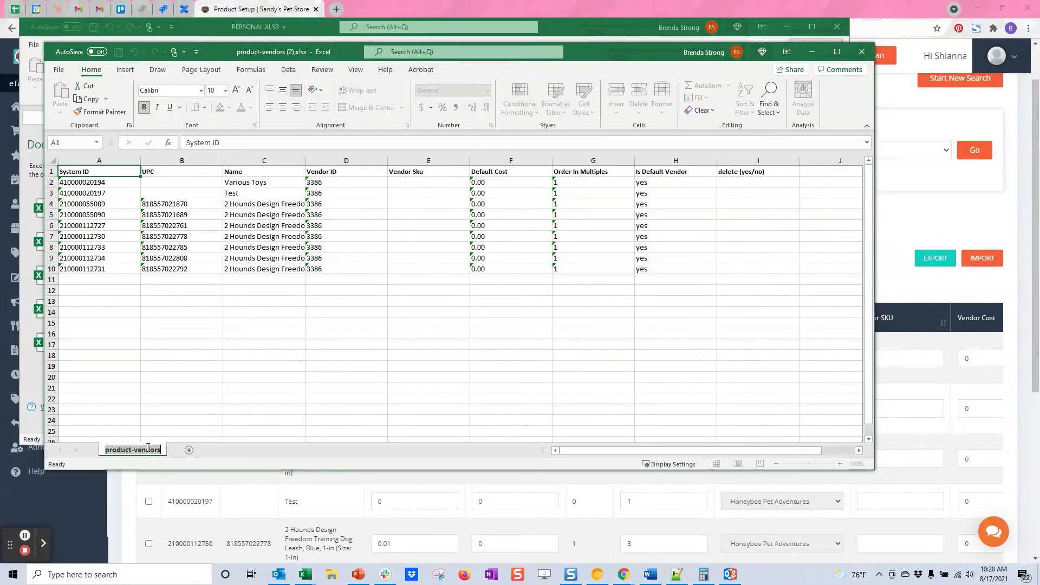
pyautogui.press('BackSpace')
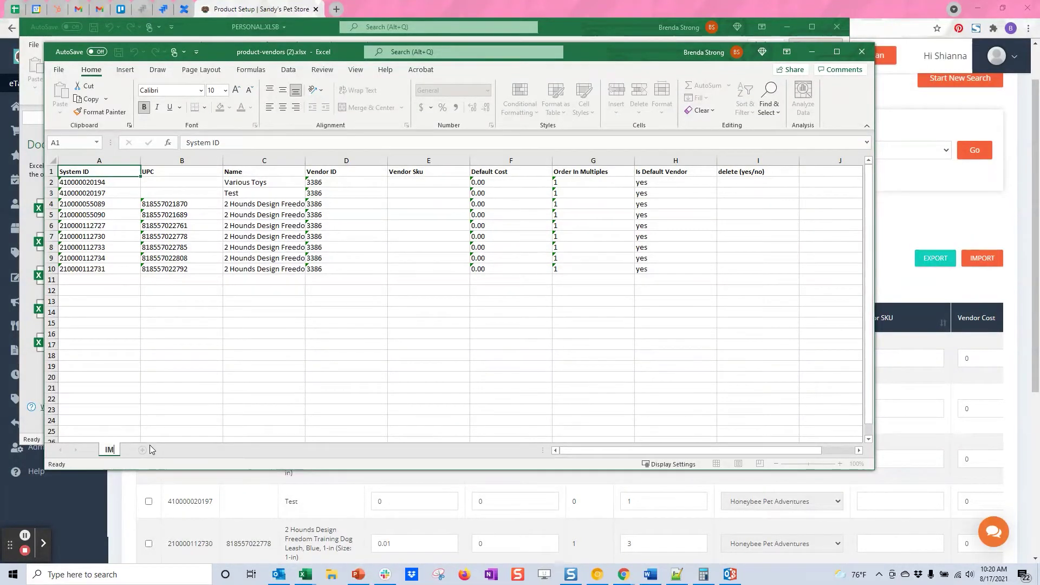
pyautogui.write('import')
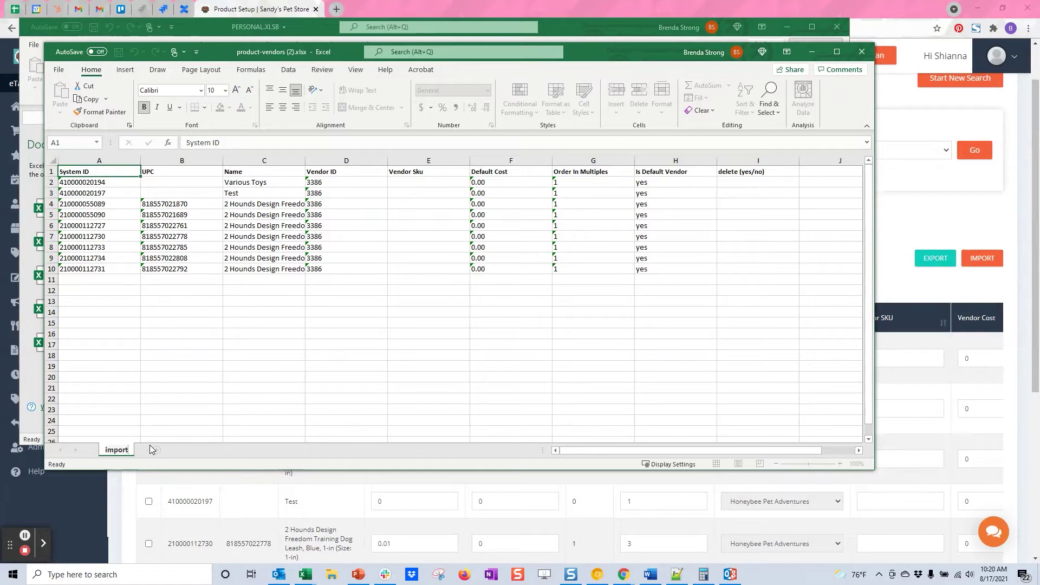
pyautogui.press('Return')
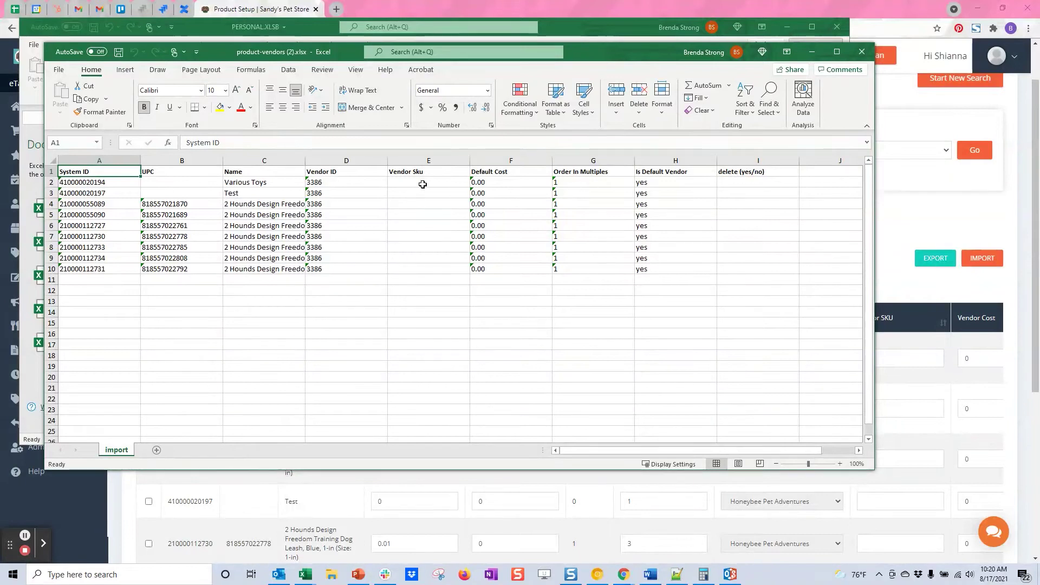
# - Enter the Vendor Sku 2HD123 for Various Toys and fill it down as a series through row 10
pyautogui.click(424, 181)
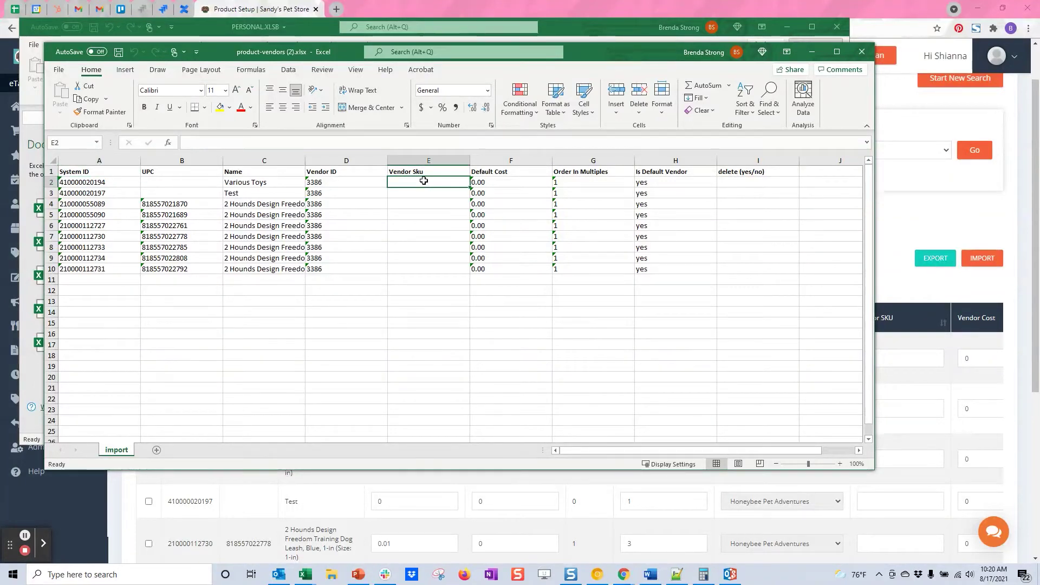
pyautogui.write('2hD123')
pyautogui.press('Return')
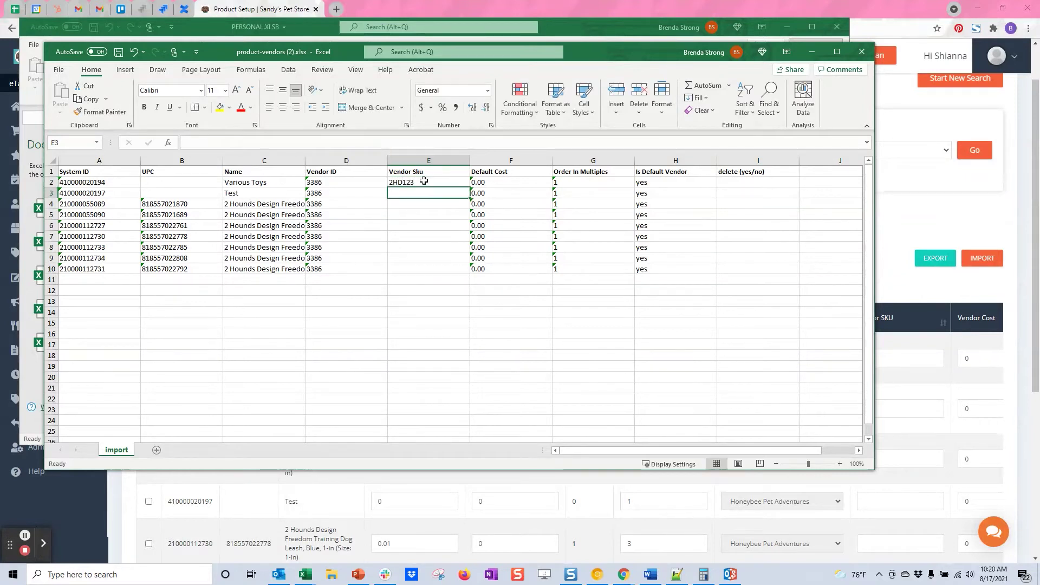
pyautogui.click(449, 182)
pyautogui.doubleClick(469, 187)
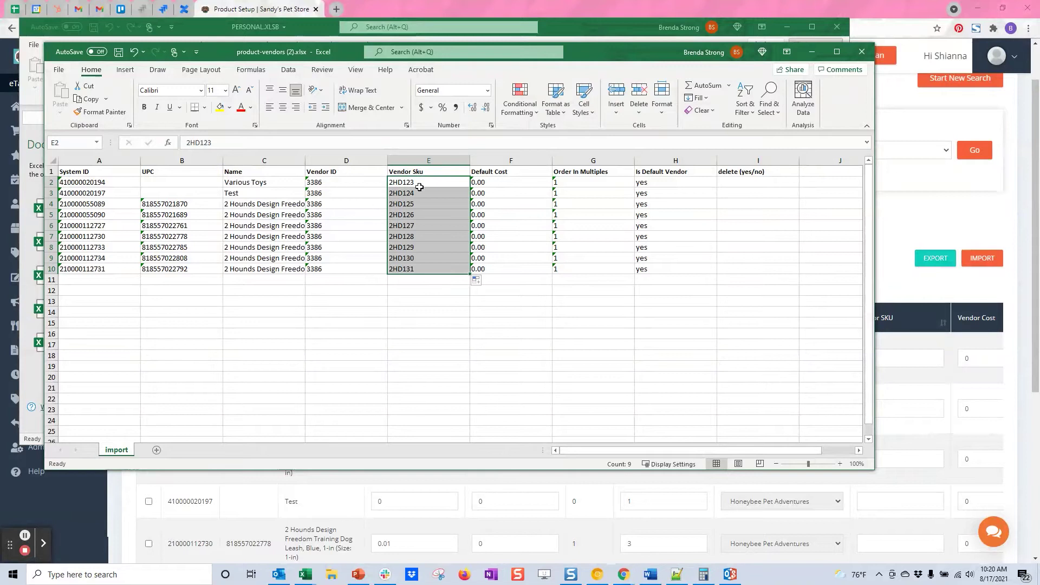
# - Set the Default Cost to 7.99 for Various Toys, 3.99 for Test and 19.99 for the items in rows 4 and 5
pyautogui.click(529, 183)
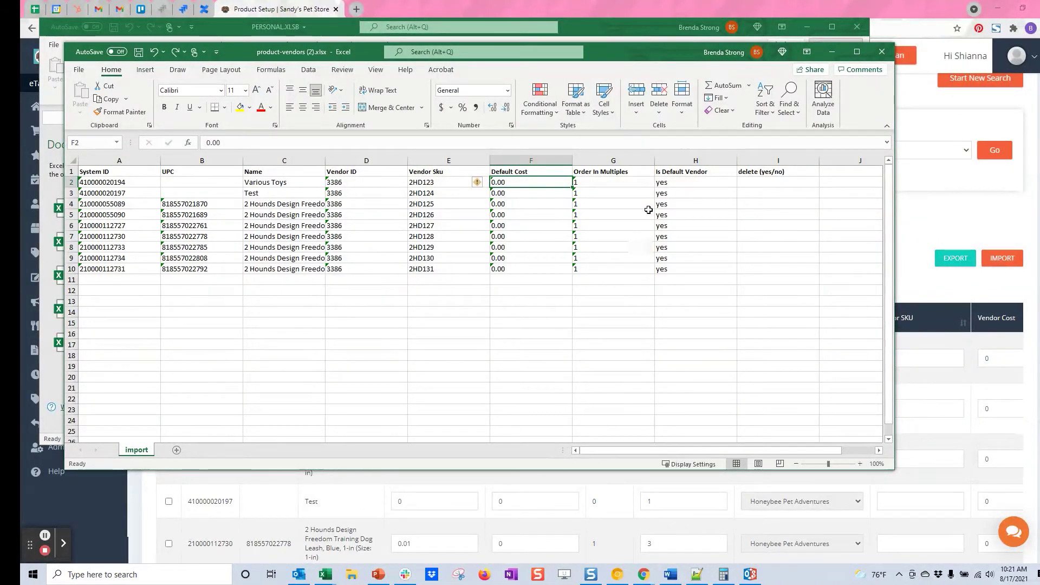
pyautogui.write('7.9')
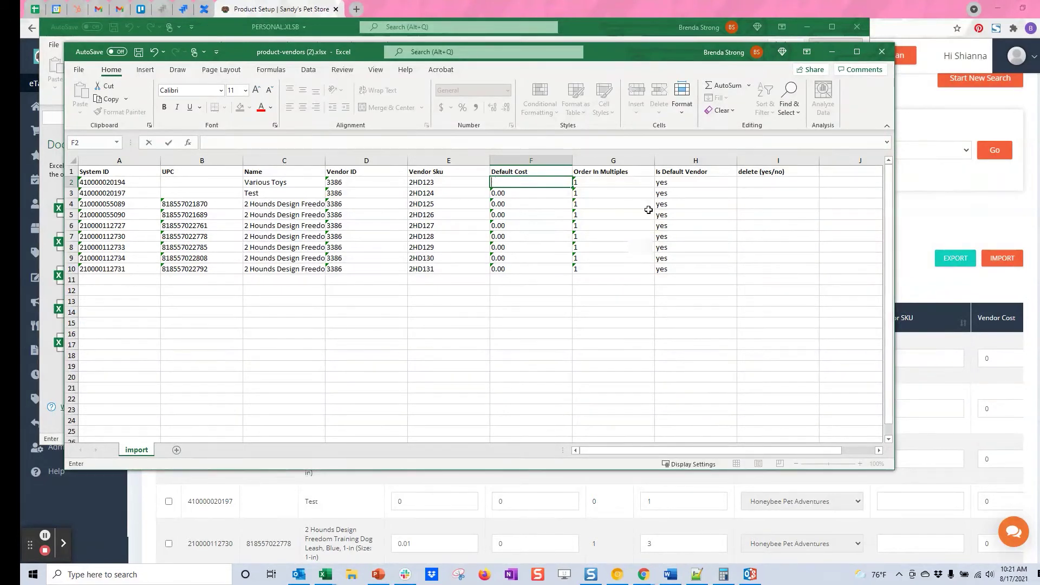
pyautogui.write('9')
pyautogui.press('Return')
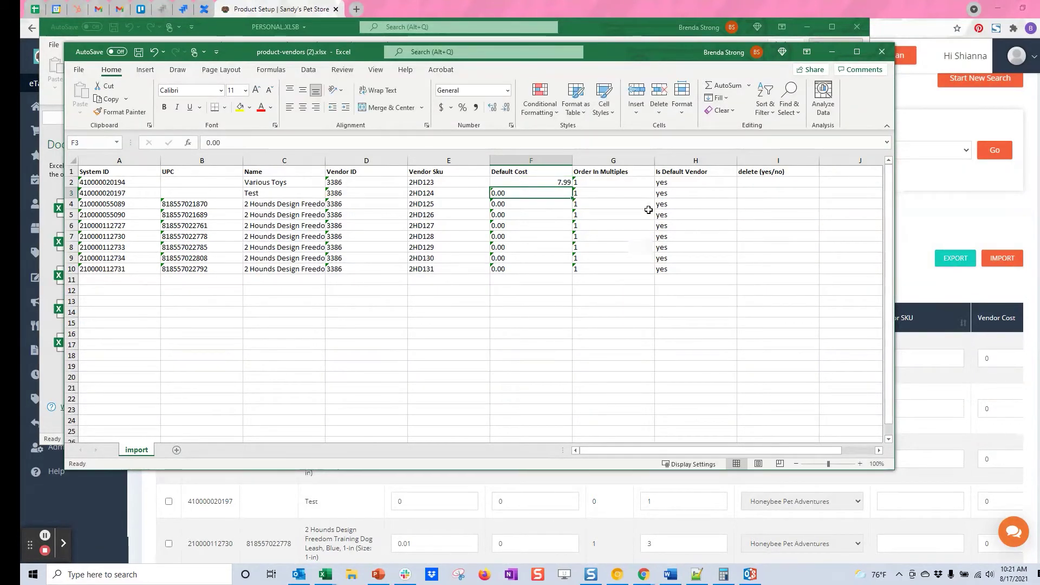
pyautogui.write('3.99')
pyautogui.press('Return')
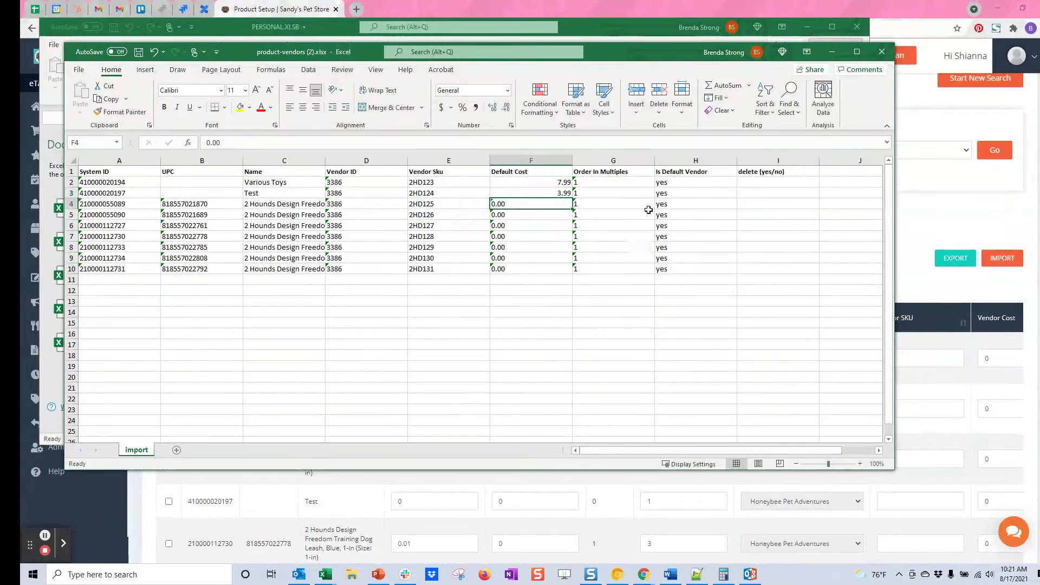
pyautogui.write('0')
pyautogui.write('9.99')
pyautogui.press('Return')
pyautogui.write('19.99')
pyautogui.press('Return')
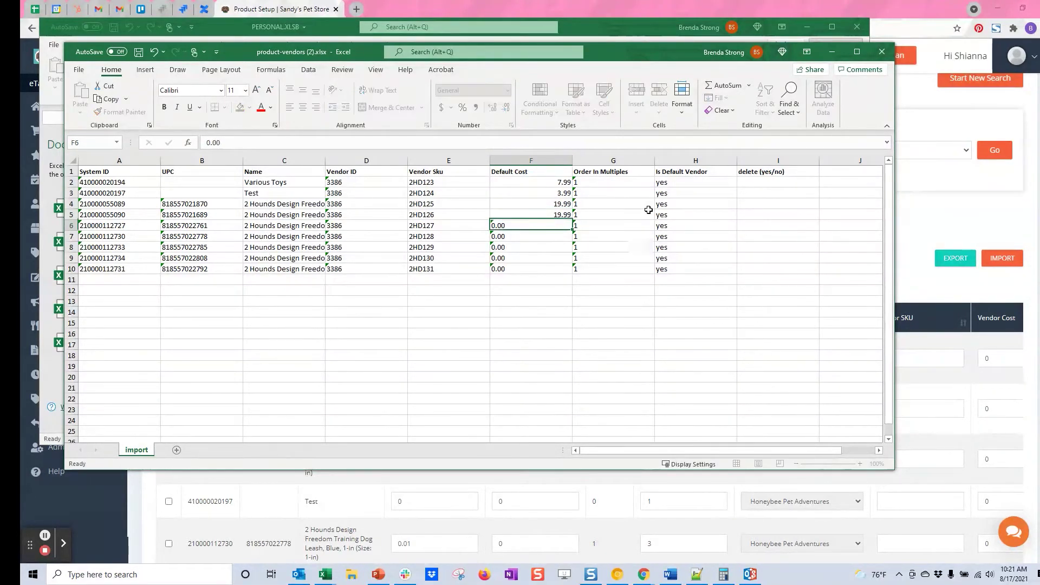
# - Set the Default Cost to 8.99 in row 6 and copy it to rows 7 through 10
pyautogui.write('8.99')
pyautogui.press('Return')
pyautogui.press('Up')
pyautogui.hotkey('ctrl', 'c')
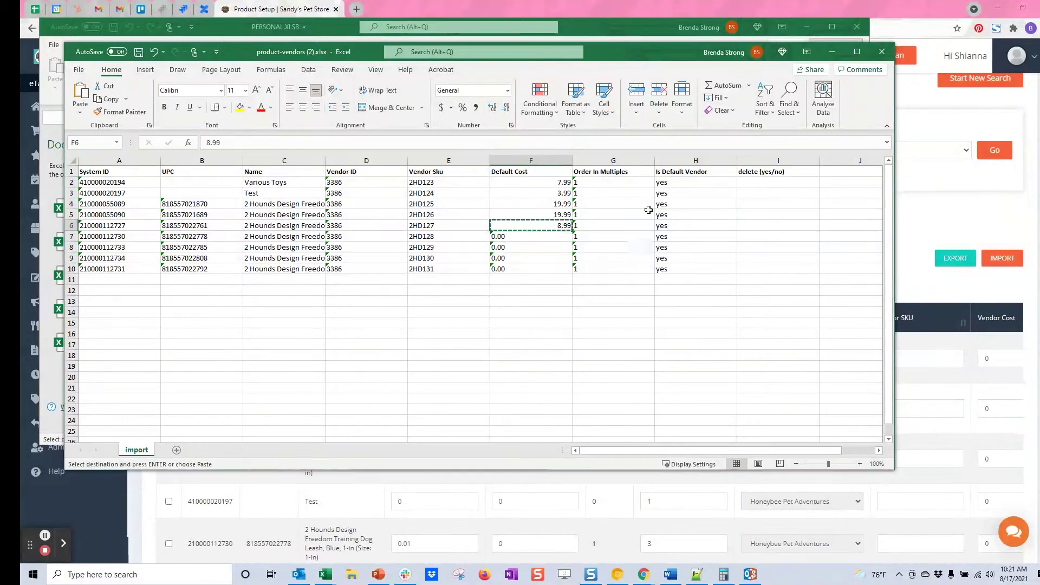
pyautogui.press('Down')
pyautogui.moveTo(539, 239); pyautogui.dragTo(536, 269)
pyautogui.hotkey('ctrl', 'v')
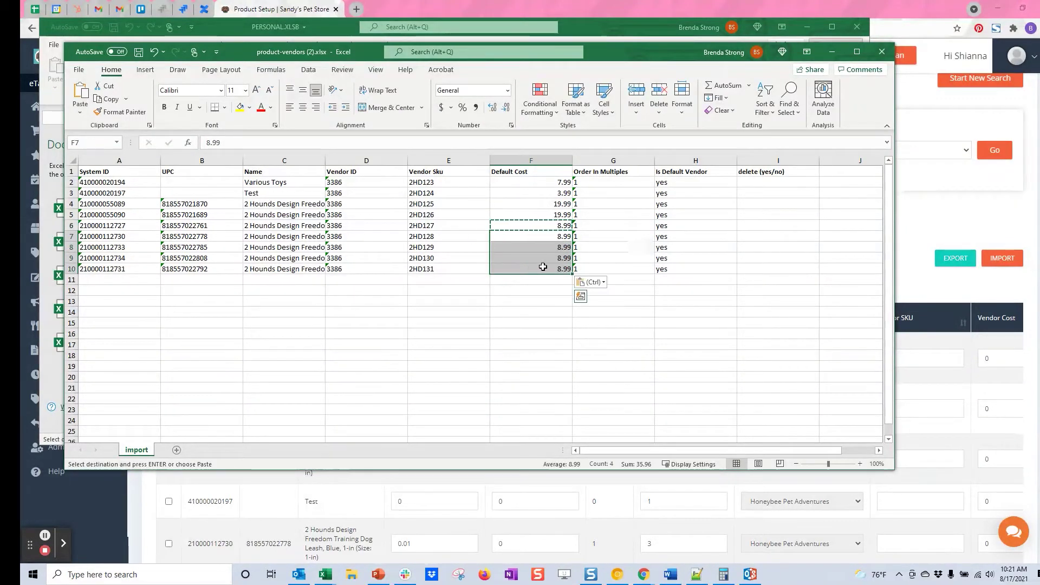
pyautogui.click(641, 247)
pyautogui.press('Return')
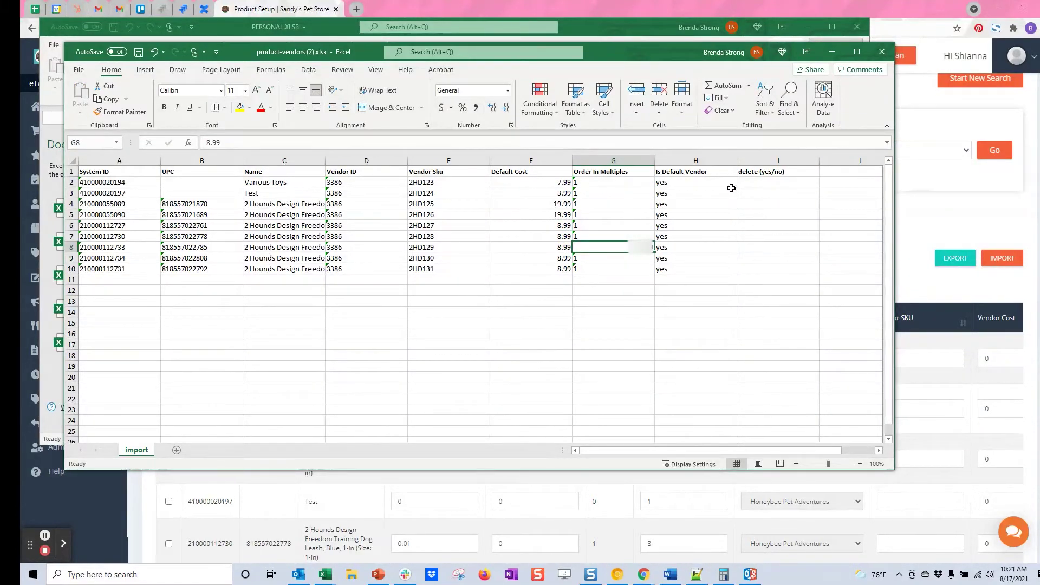
# - Close the workbook and import the edited vendor spreadsheet into Product Setup
pyautogui.click(509, 196)
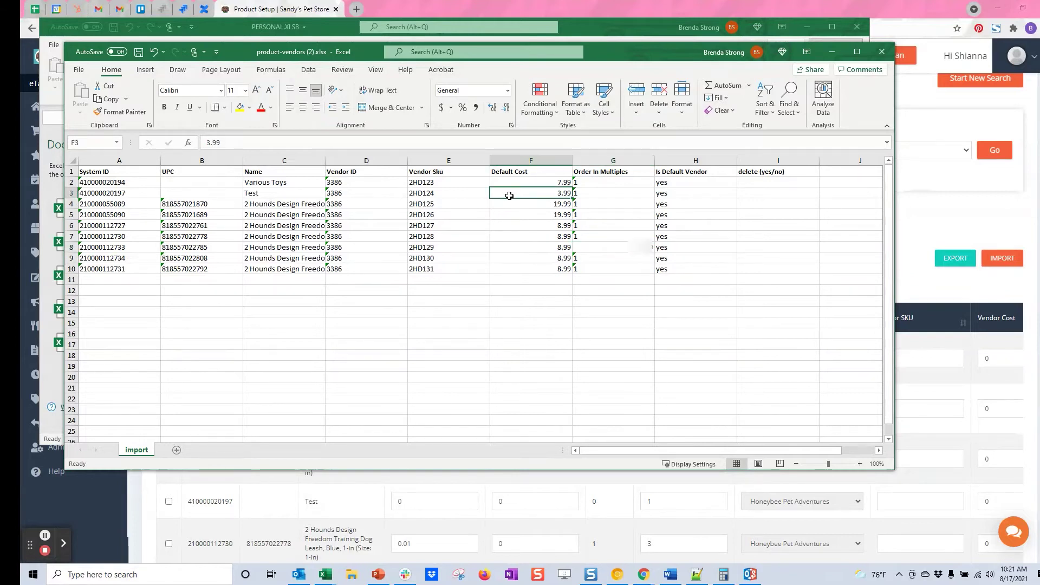
pyautogui.click(890, 54)
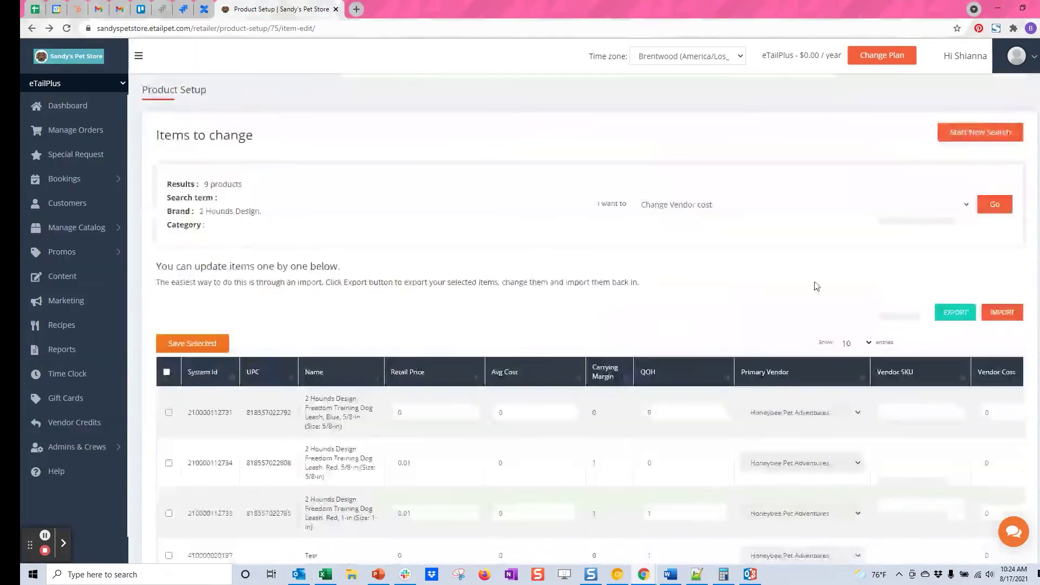
pyautogui.click(1005, 314)
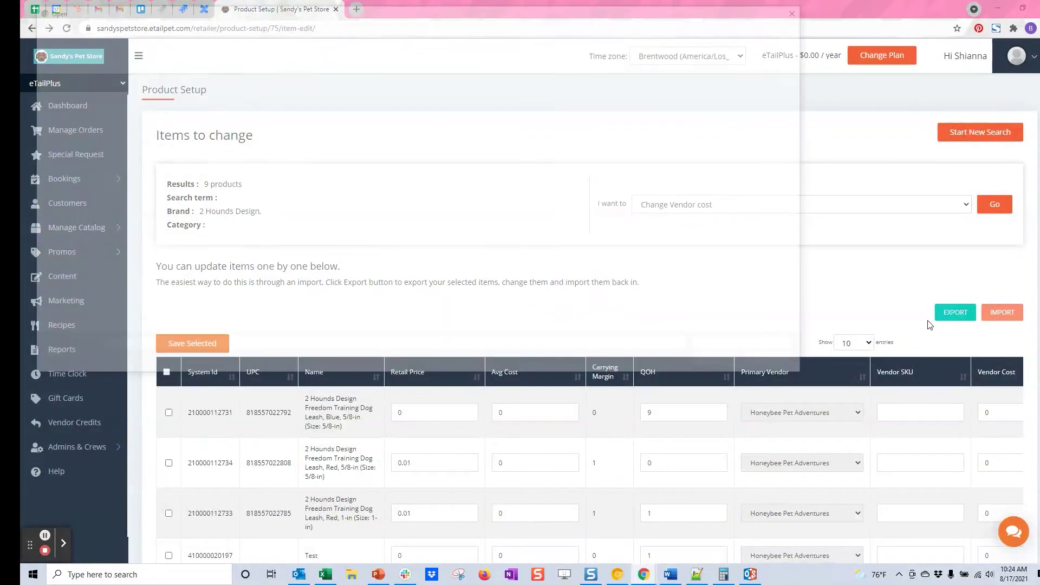
pyautogui.doubleClick(206, 82)
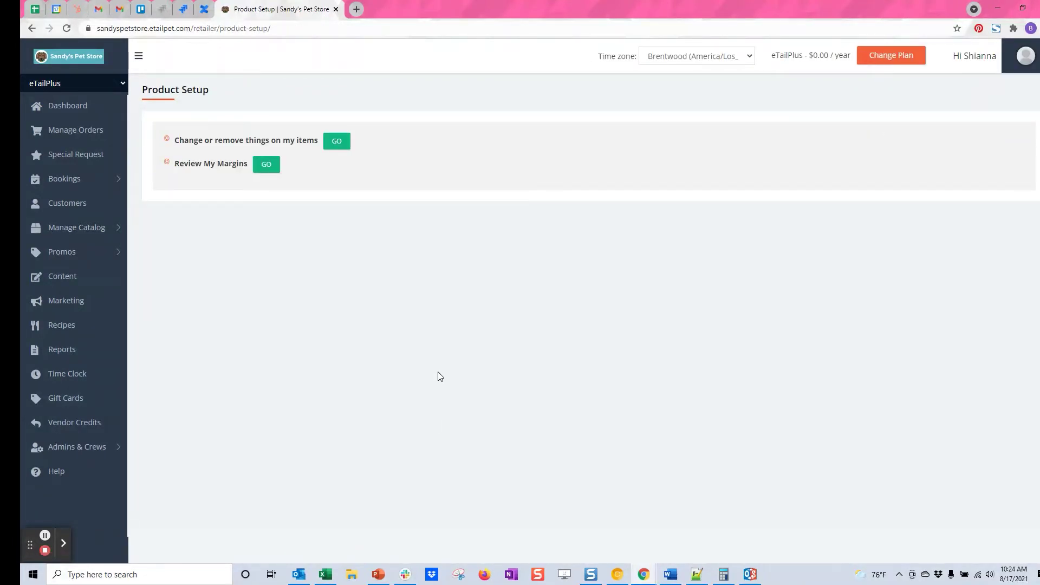
# - Find the 2 Hounds Design Freedom Training Dog Leash, Red, 5/8-in in My Products by brand and check its vendor details
pyautogui.click(79, 227)
pyautogui.click(81, 252)
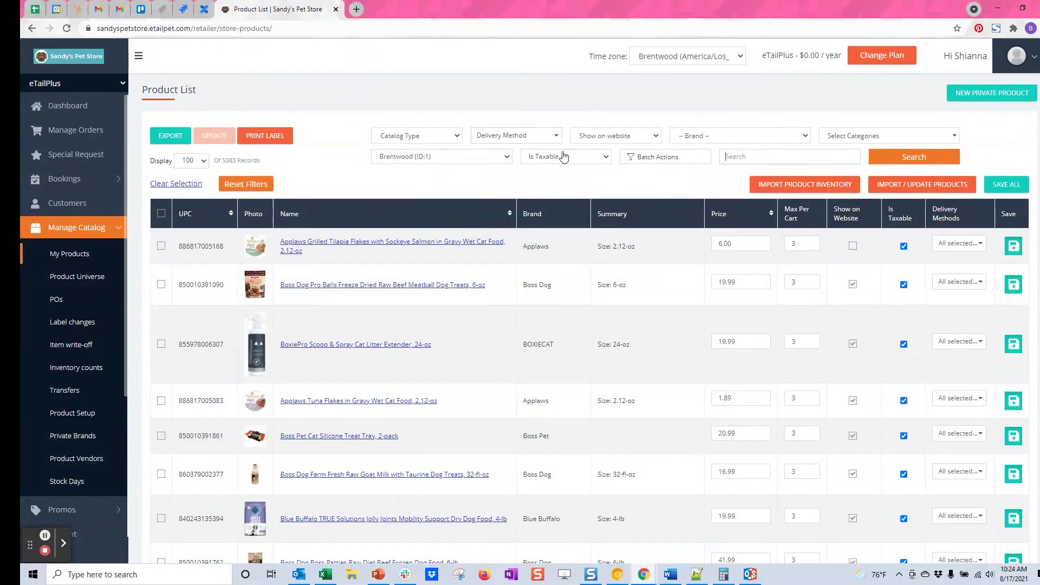
pyautogui.click(748, 135)
pyautogui.click(715, 164)
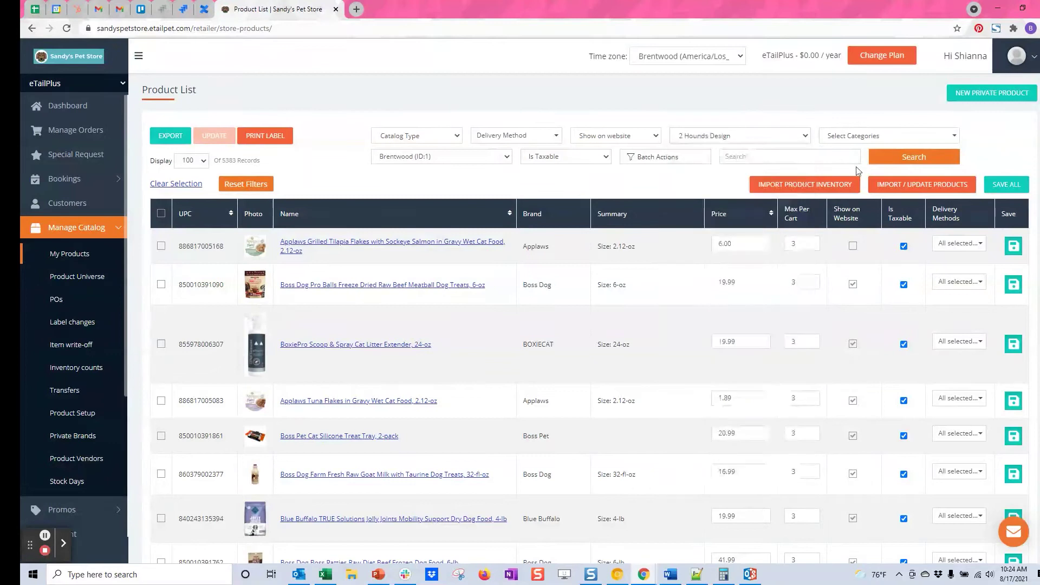
pyautogui.click(908, 161)
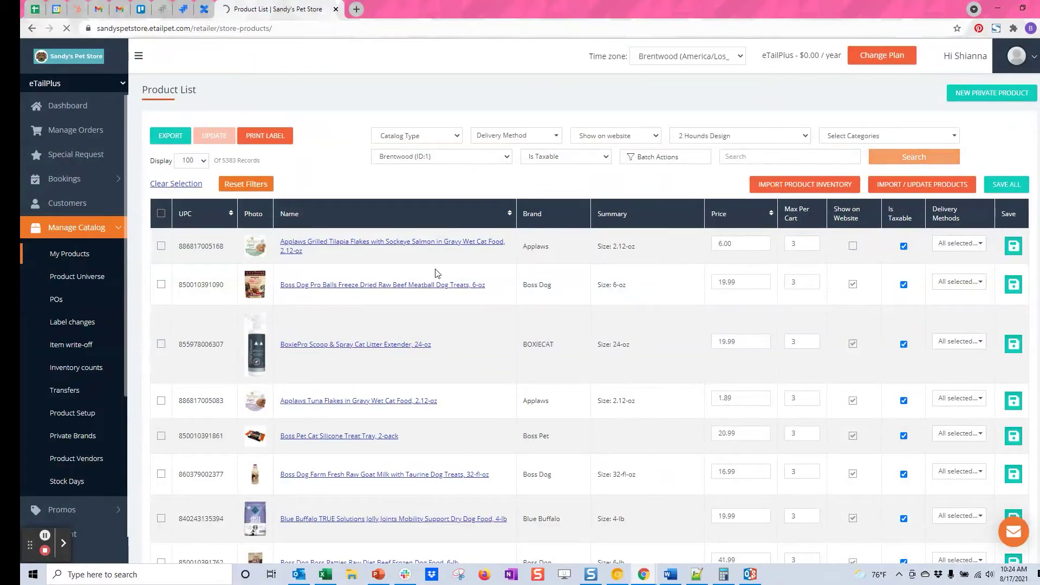
pyautogui.click(372, 237)
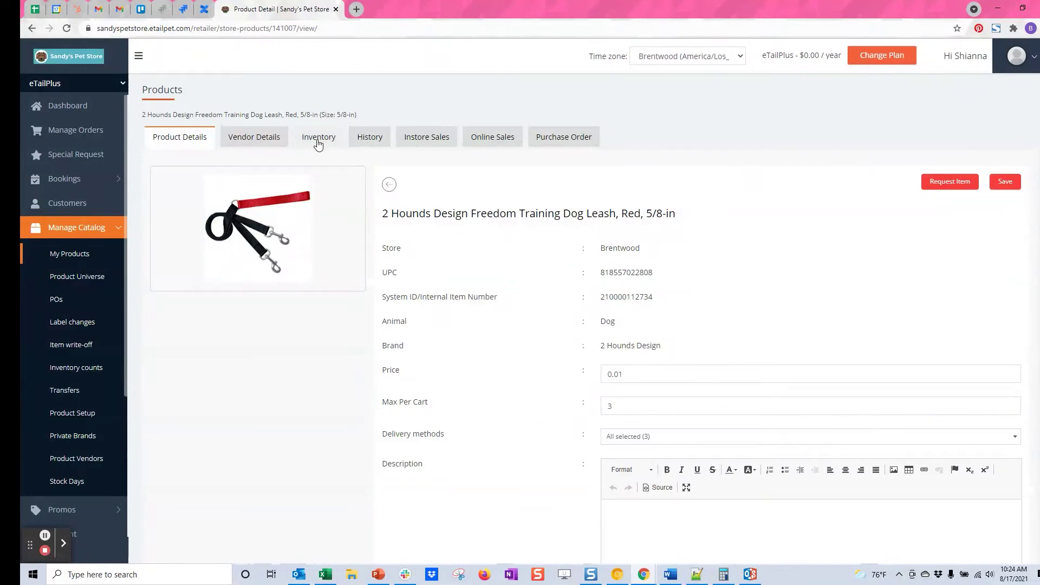
pyautogui.click(273, 138)
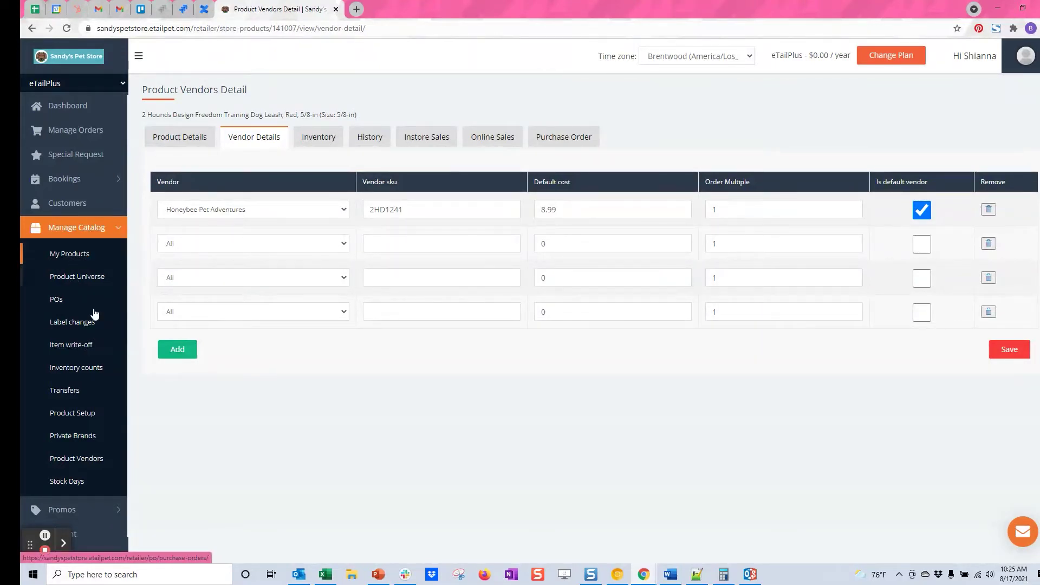
# - Return to the Product Setup item-change tool and list the 2 Hounds Design items for the Brentwood store
pyautogui.click(72, 413)
pyautogui.click(336, 141)
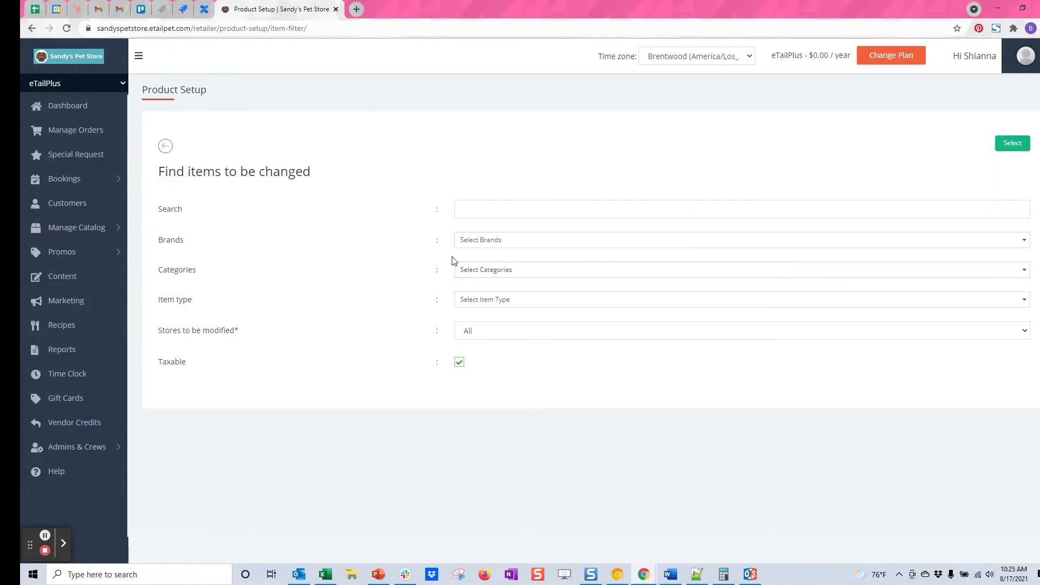
pyautogui.click(520, 240)
pyautogui.click(497, 261)
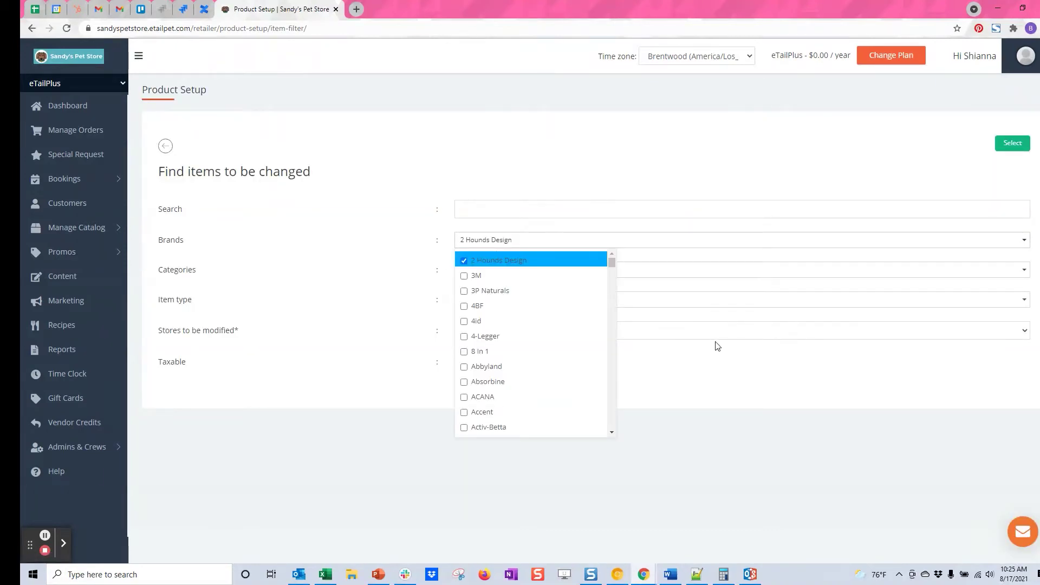
pyautogui.click(715, 343)
pyautogui.click(595, 330)
pyautogui.click(536, 366)
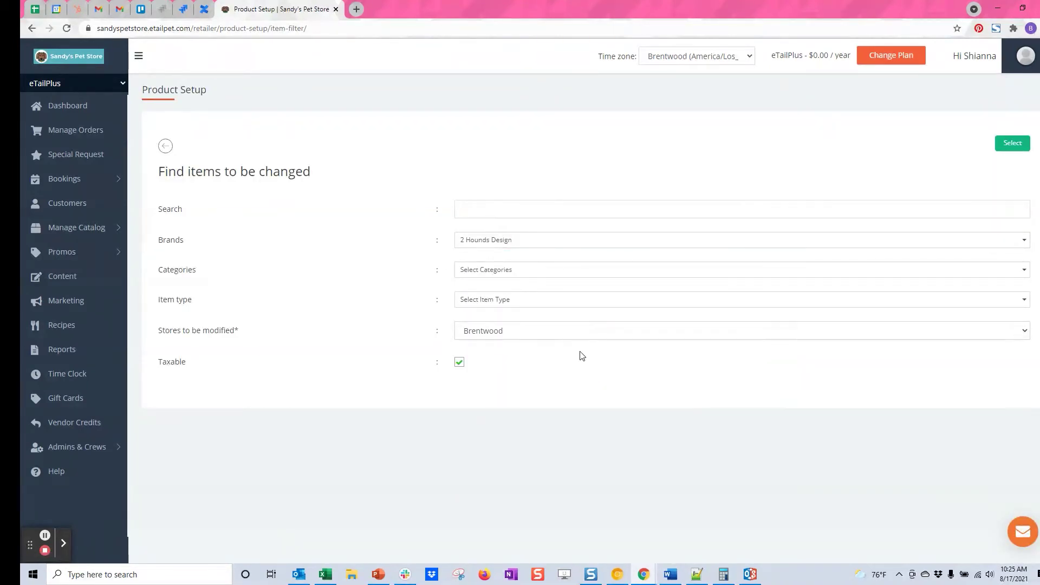
pyautogui.click(1009, 144)
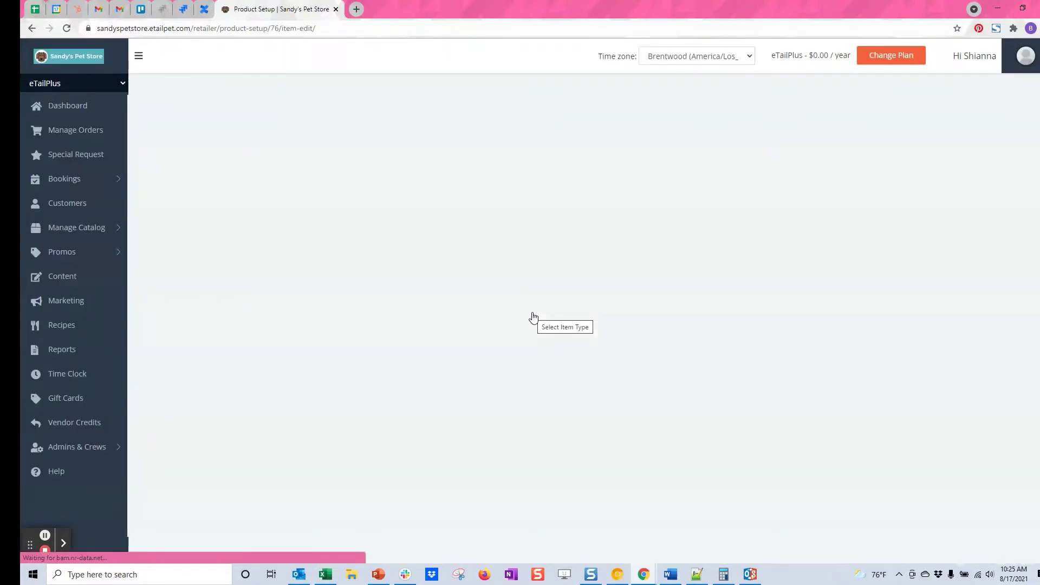
# - Start the bulk Change Retail Price action for the listed items and include the Brentwood, Charlotte and Long Beach stores
pyautogui.scroll(-3, 550, 262)
pyautogui.scroll(1, 593, 279)
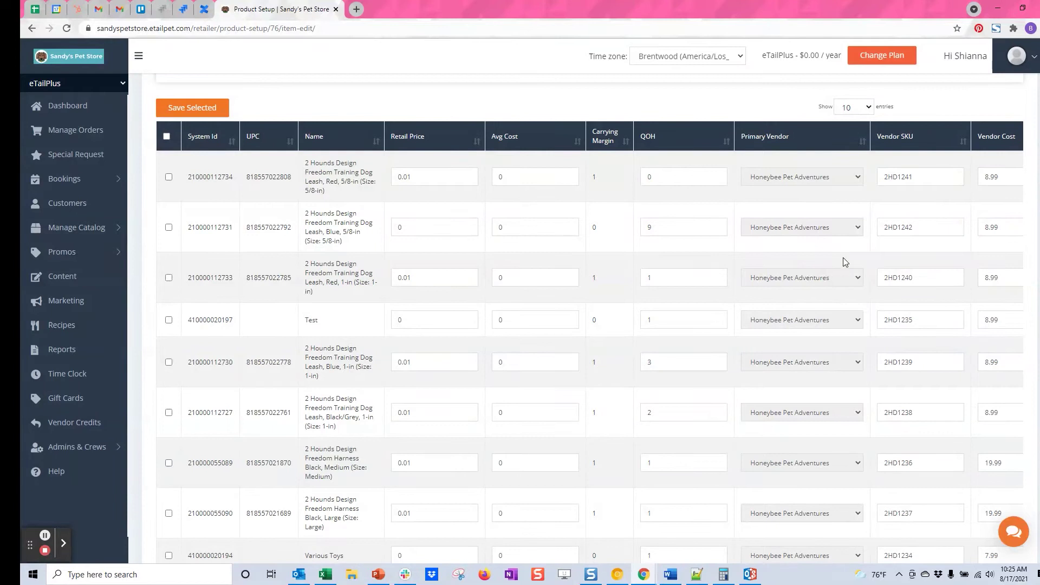
pyautogui.scroll(3, 842, 258)
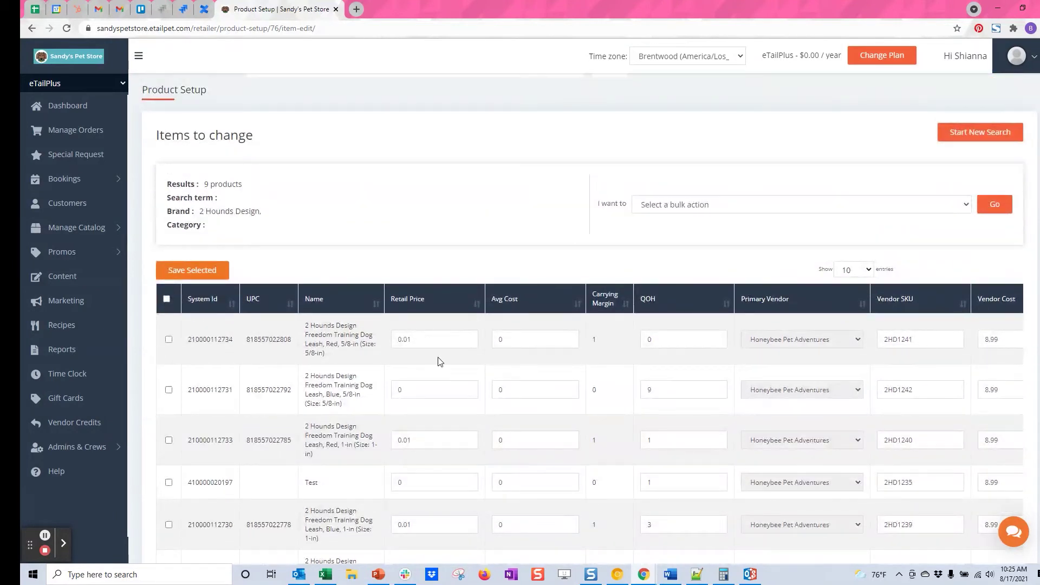
pyautogui.click(761, 210)
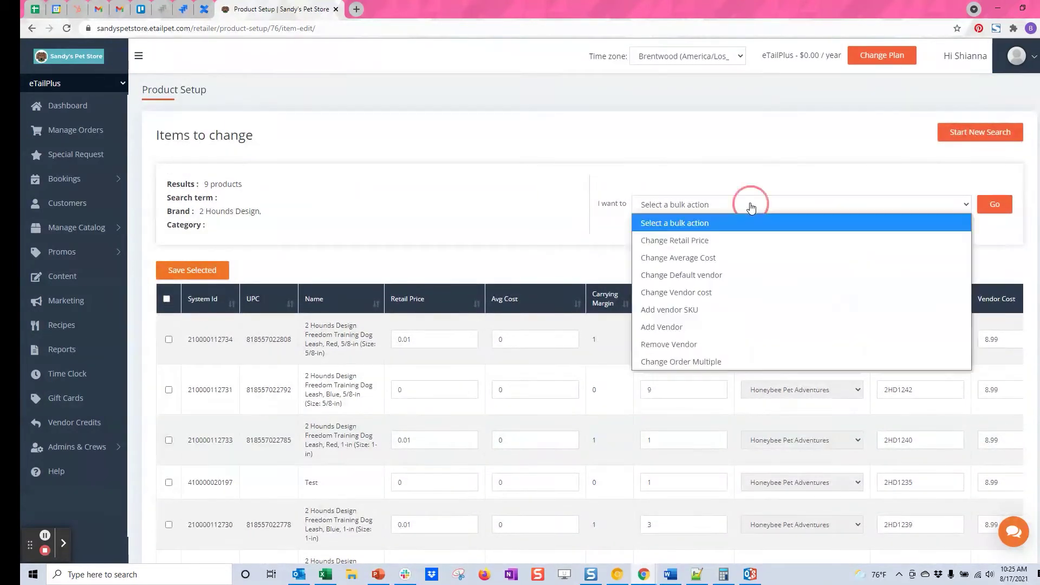
pyautogui.click(692, 245)
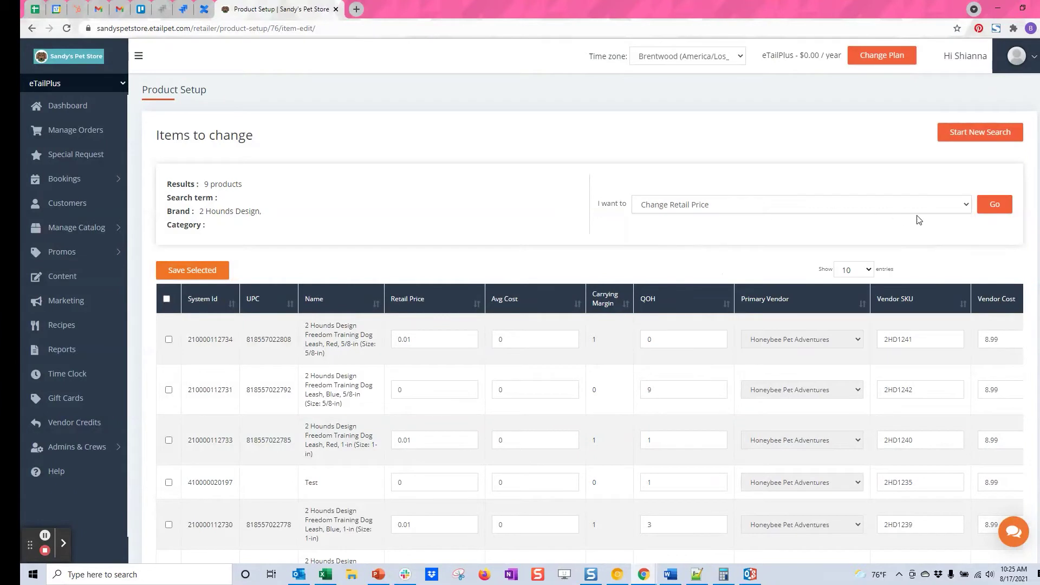
pyautogui.click(995, 205)
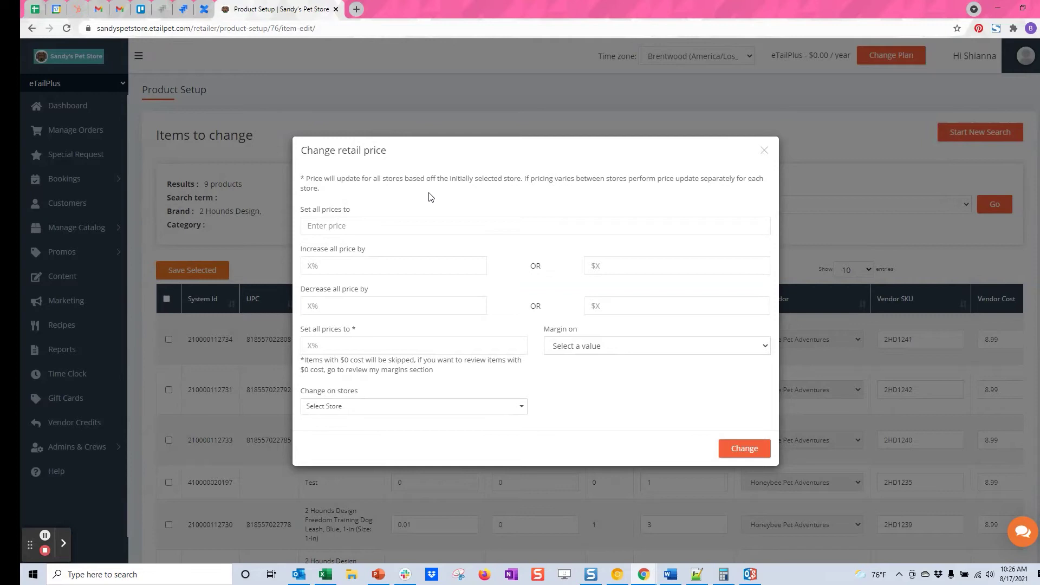
pyautogui.click(347, 407)
pyautogui.click(330, 427)
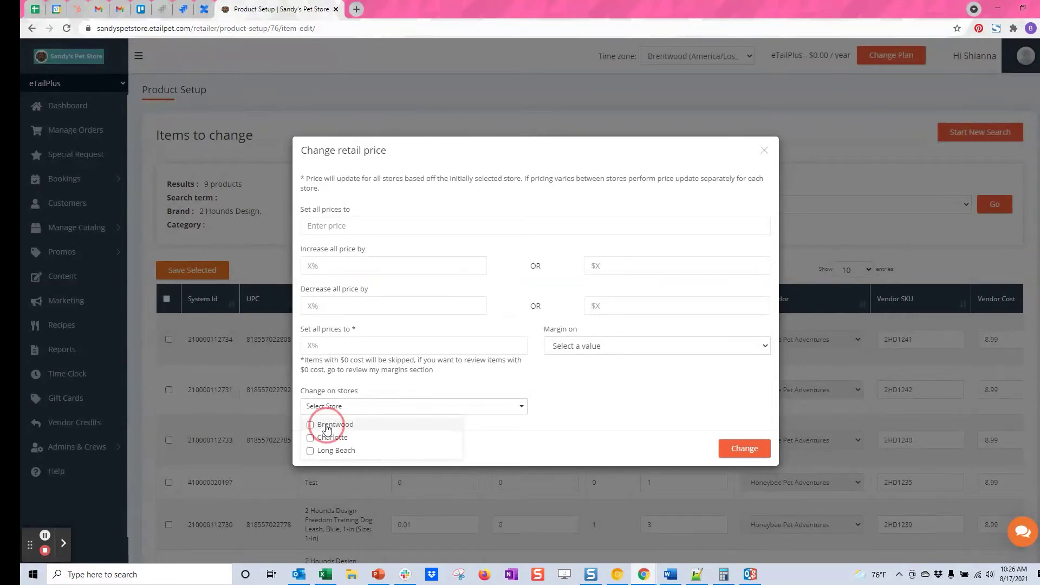
pyautogui.click(329, 438)
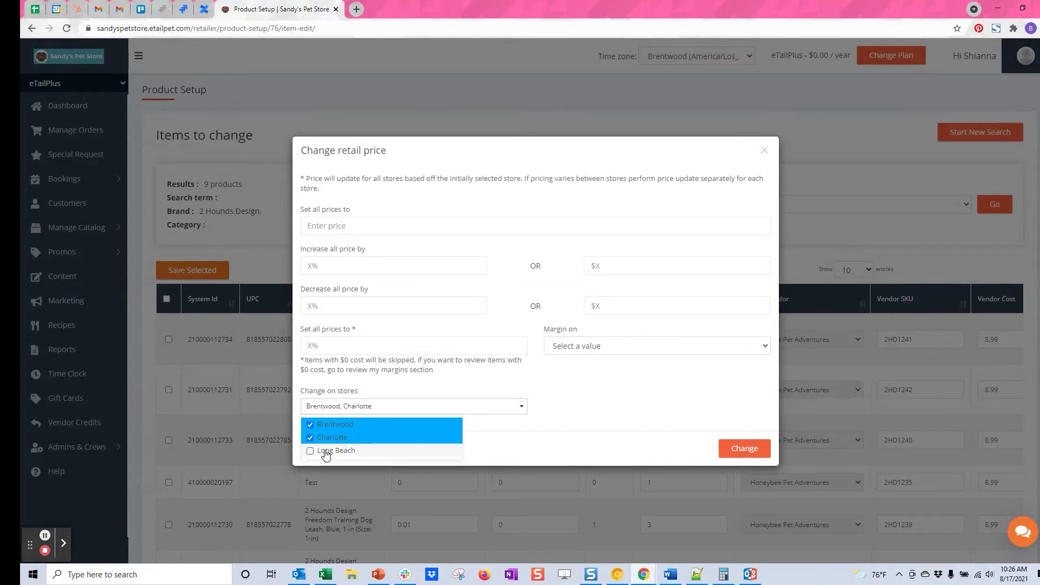
pyautogui.click(426, 452)
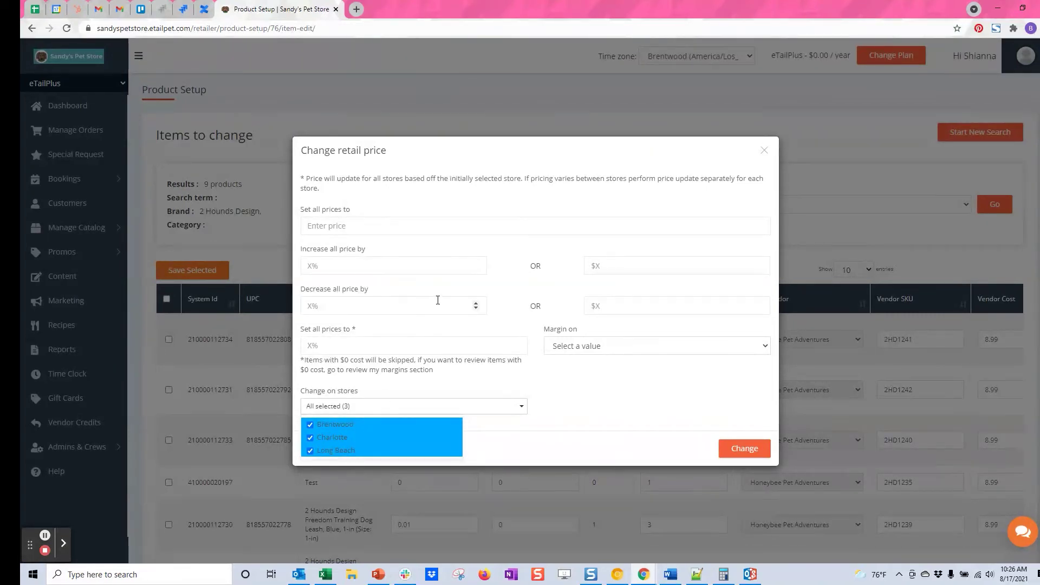
# - Set all retail prices to a 30% margin on vendor cost and apply the change
pyautogui.click(359, 227)
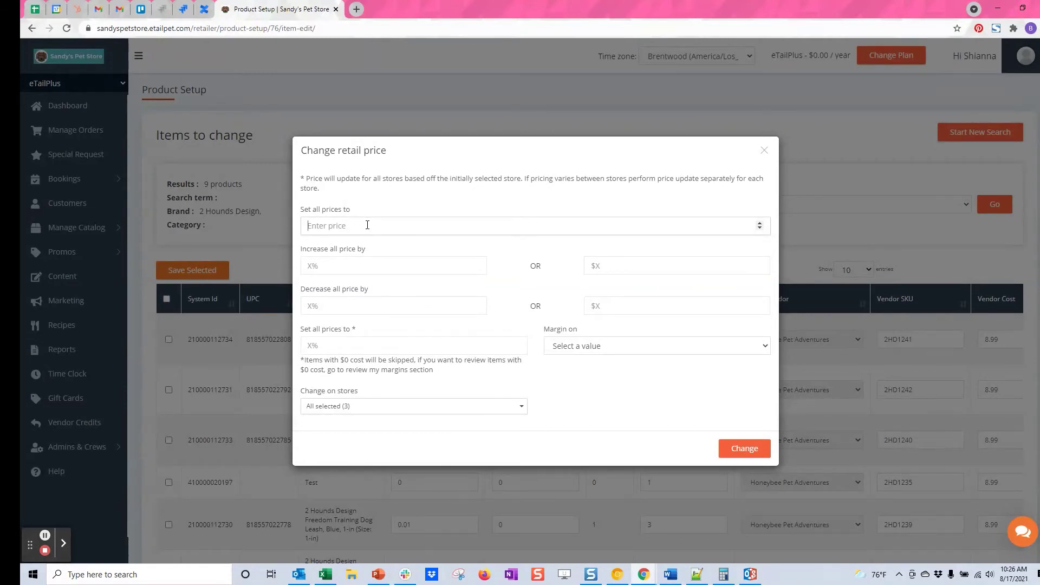
pyautogui.click(340, 264)
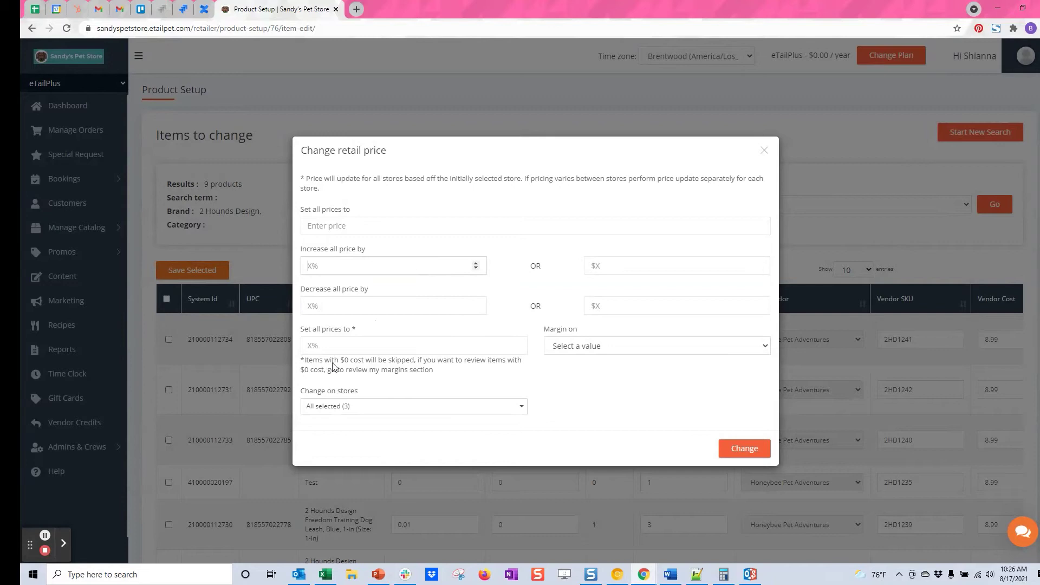
pyautogui.click(375, 344)
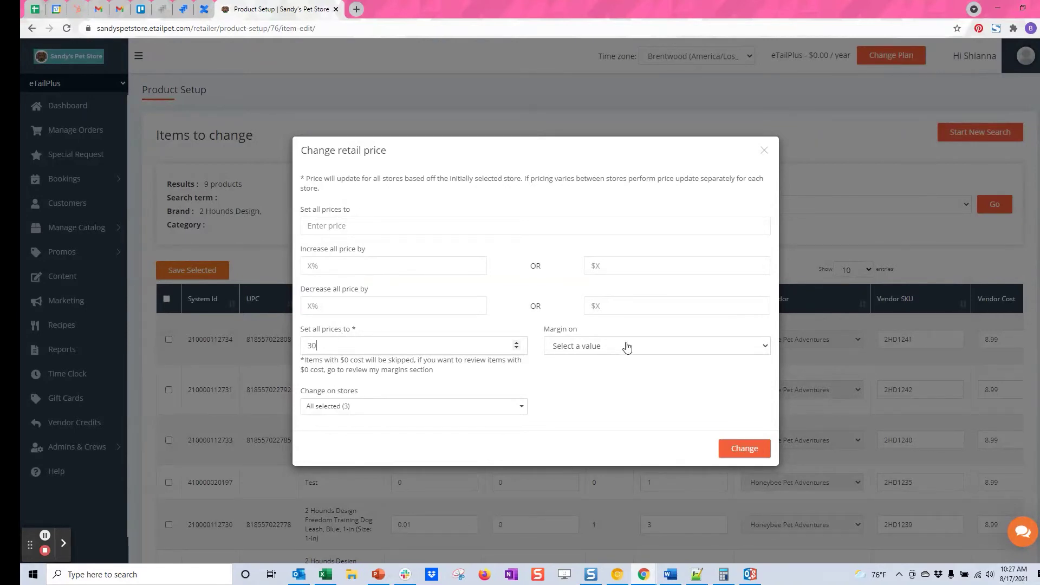
pyautogui.click(596, 351)
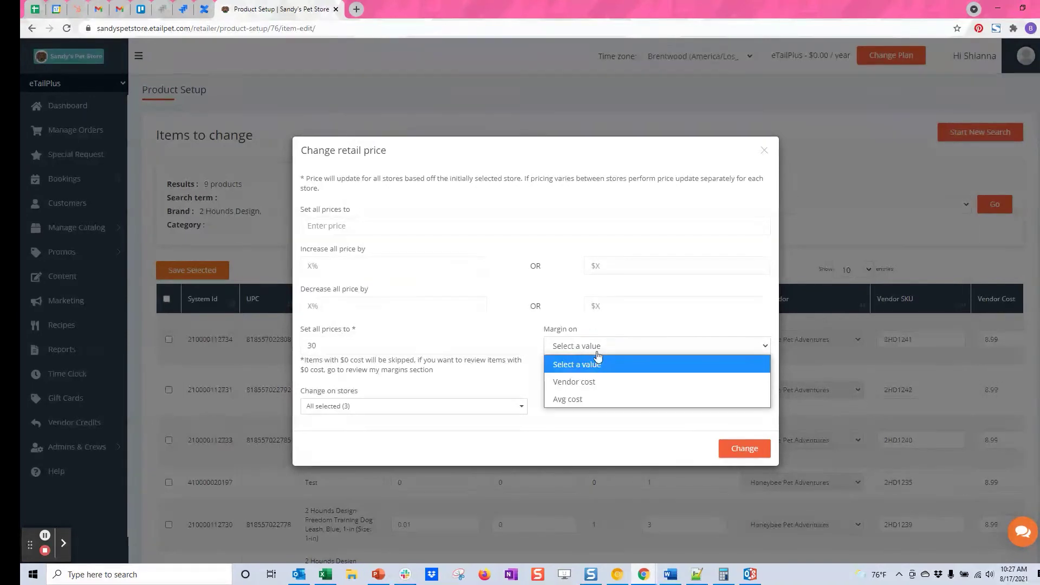
pyautogui.click(594, 383)
pyautogui.click(592, 348)
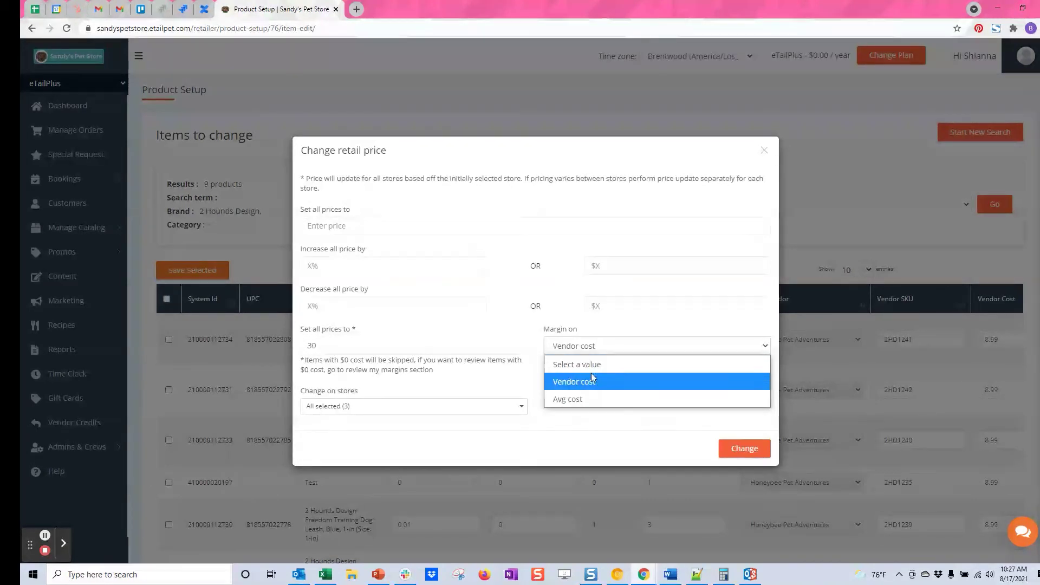
pyautogui.click(608, 381)
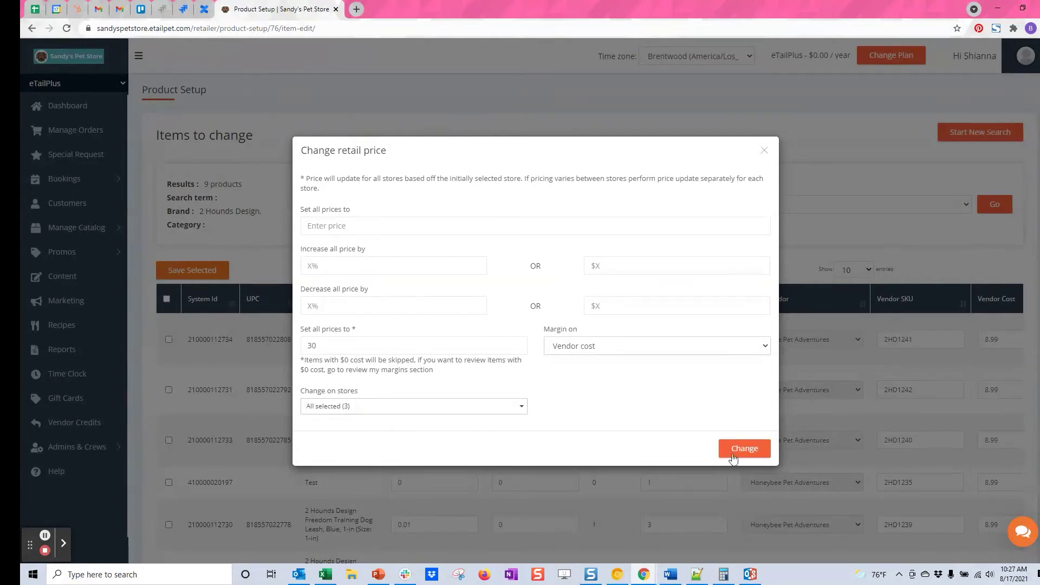
pyautogui.click(749, 449)
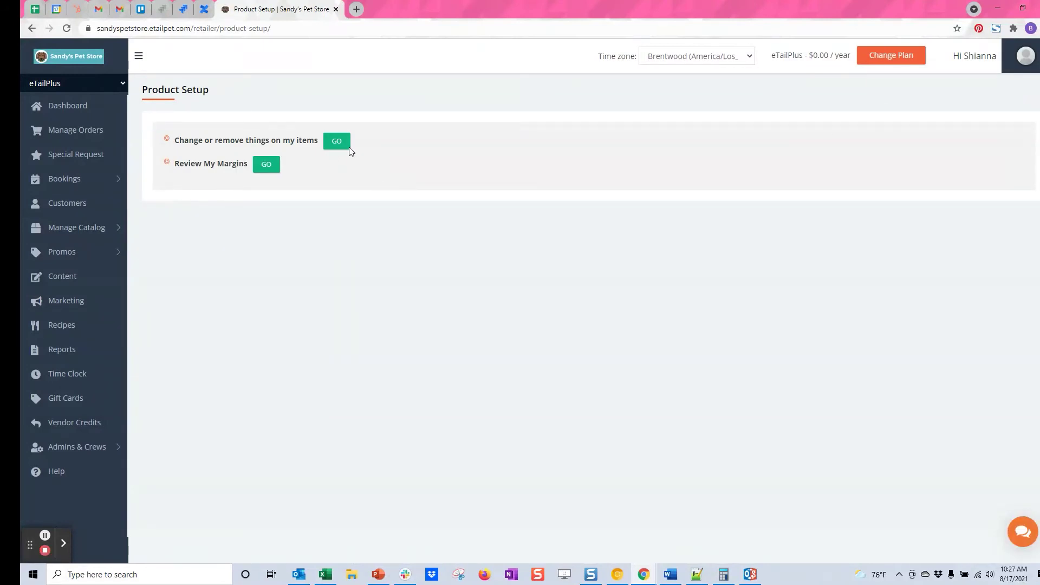
# - Find the 2 Hounds Design Freedom Training Dog Leash, Red, 1-in in My Products by brand and check its inventory prices
pyautogui.click(335, 143)
pyautogui.click(75, 255)
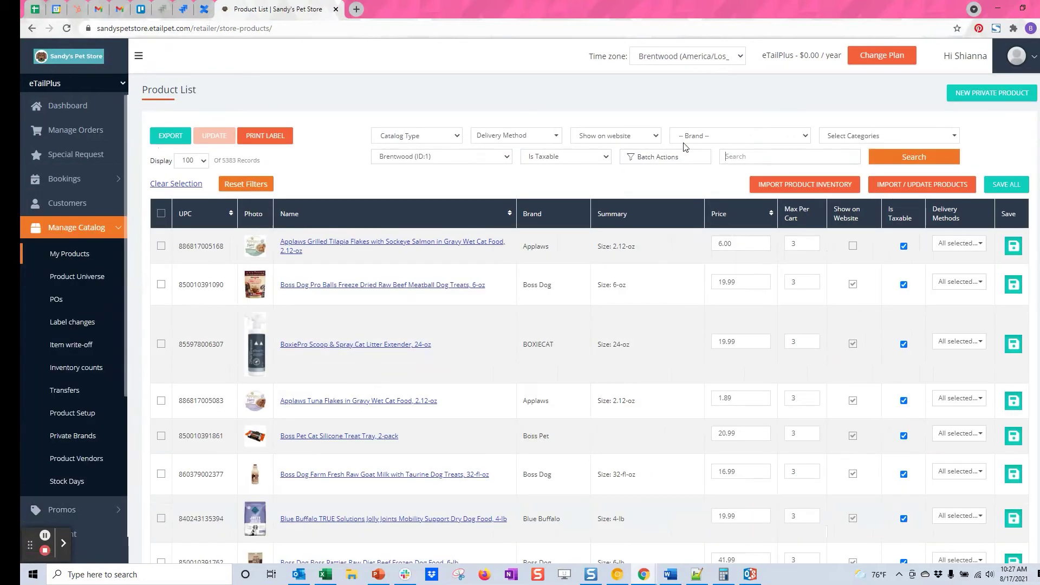
pyautogui.click(726, 135)
pyautogui.click(726, 171)
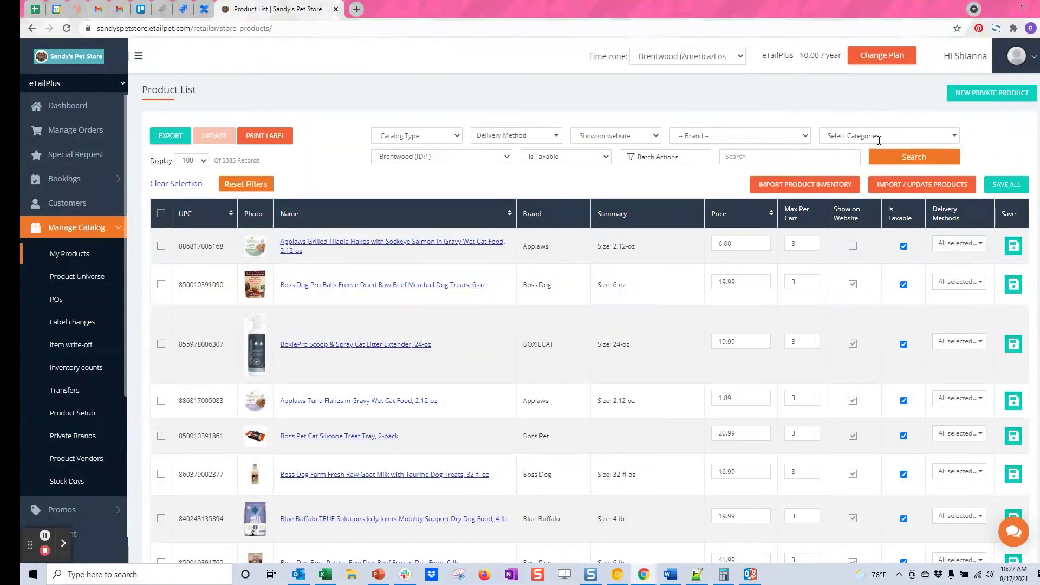
pyautogui.click(913, 158)
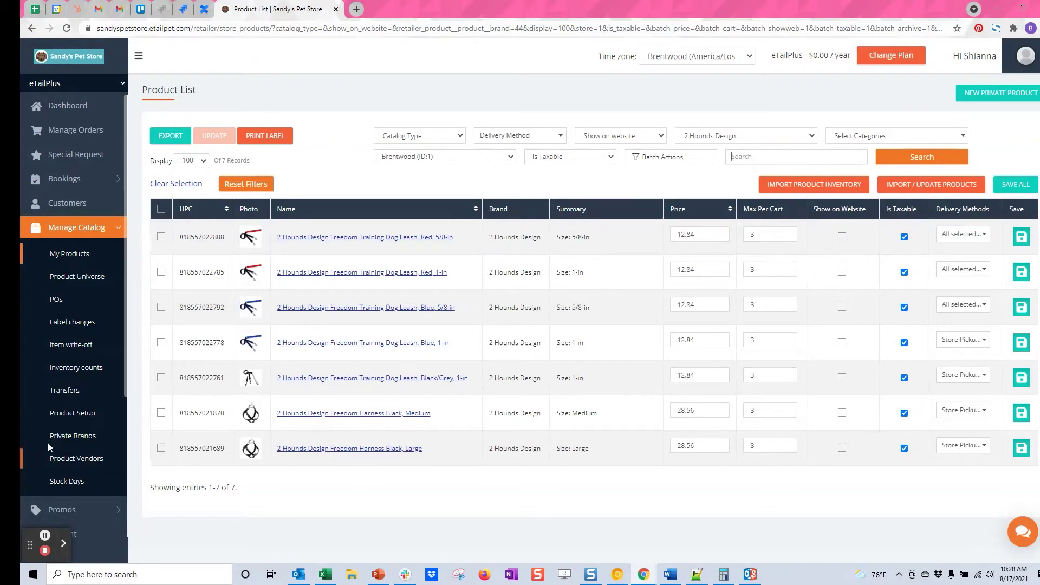
pyautogui.click(321, 271)
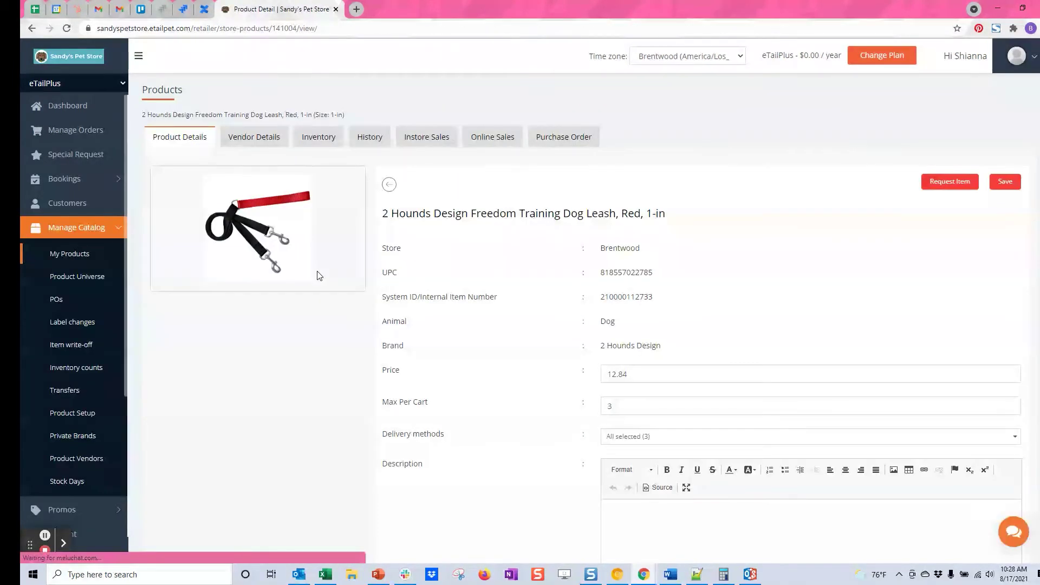
pyautogui.click(316, 140)
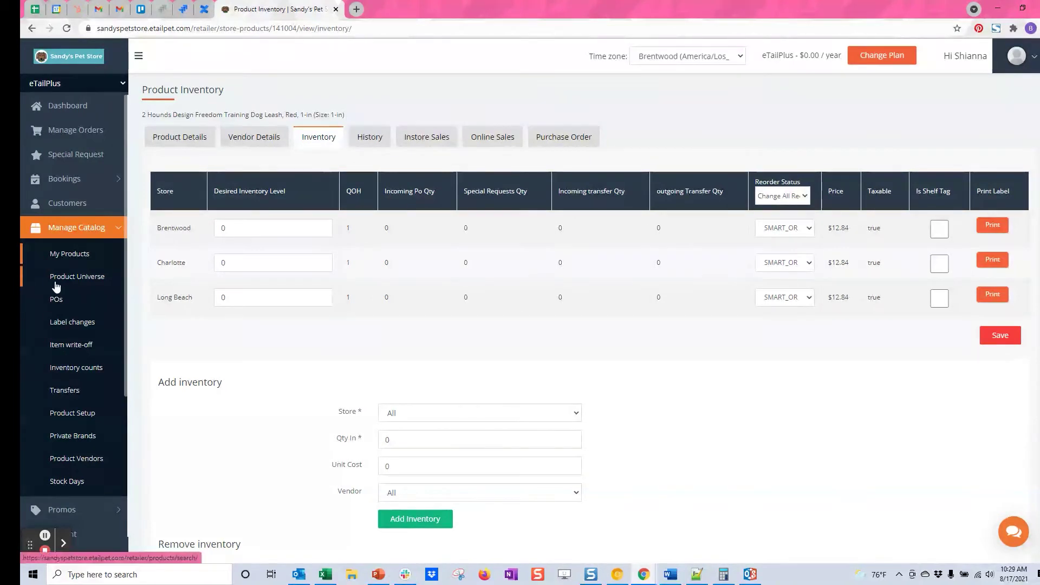
# - Reopen the Product Setup item-change tool and filter for 2 Hounds Design items in the Brentwood store
pyautogui.click(334, 140)
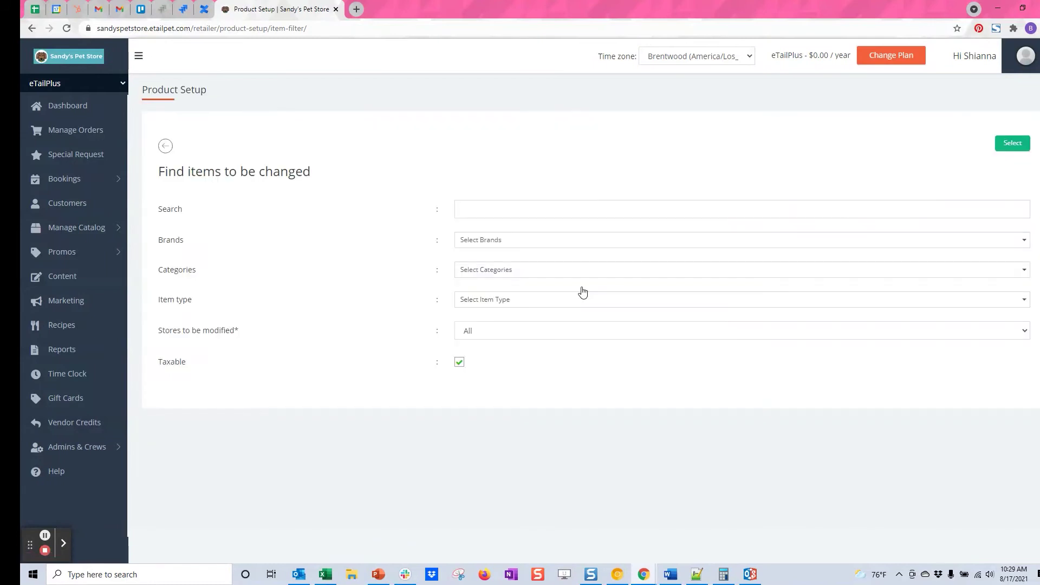
pyautogui.click(514, 240)
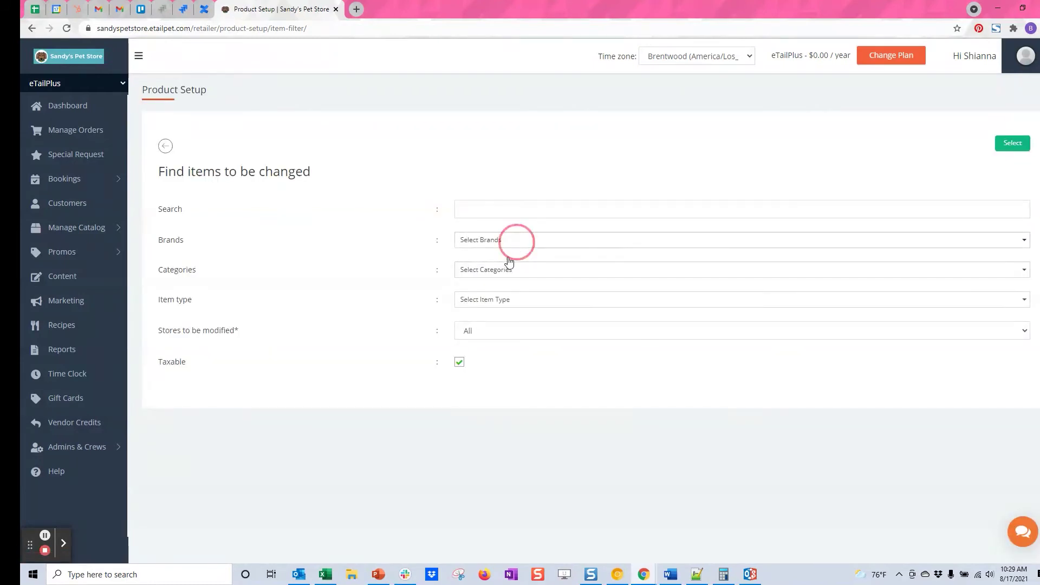
pyautogui.click(508, 262)
pyautogui.click(708, 371)
pyautogui.click(511, 301)
pyautogui.click(486, 332)
pyautogui.click(484, 366)
pyautogui.click(1012, 143)
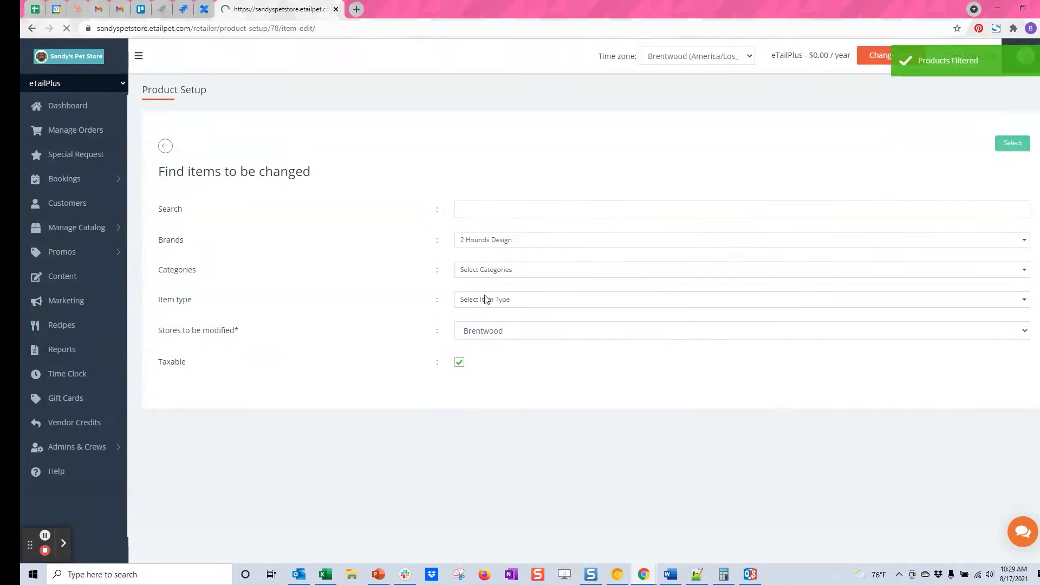
# - Bulk-change the average cost of the listed items to their current primary vendor cost in all three stores
pyautogui.click(702, 206)
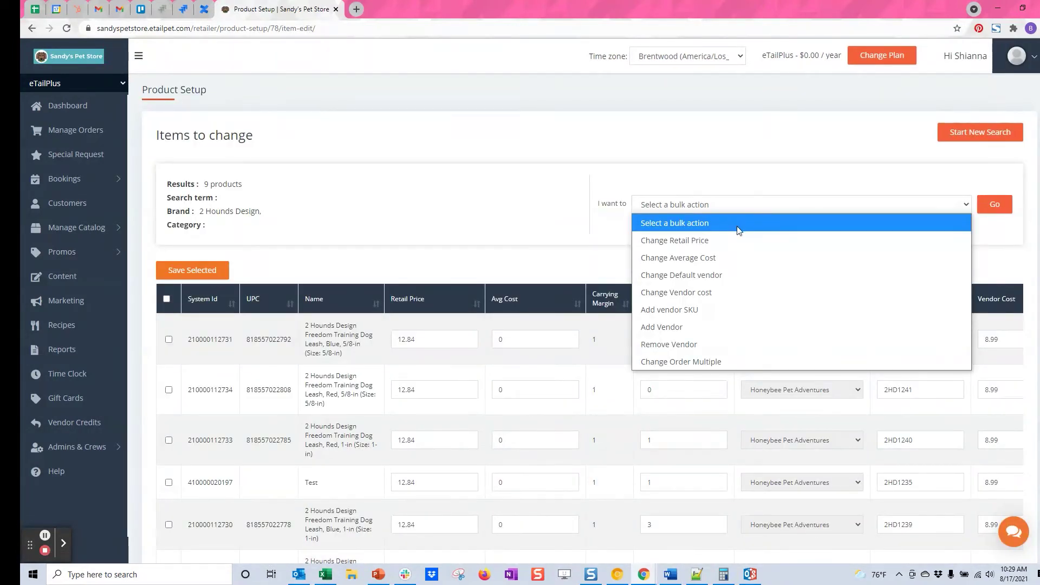
pyautogui.click(711, 257)
pyautogui.click(987, 206)
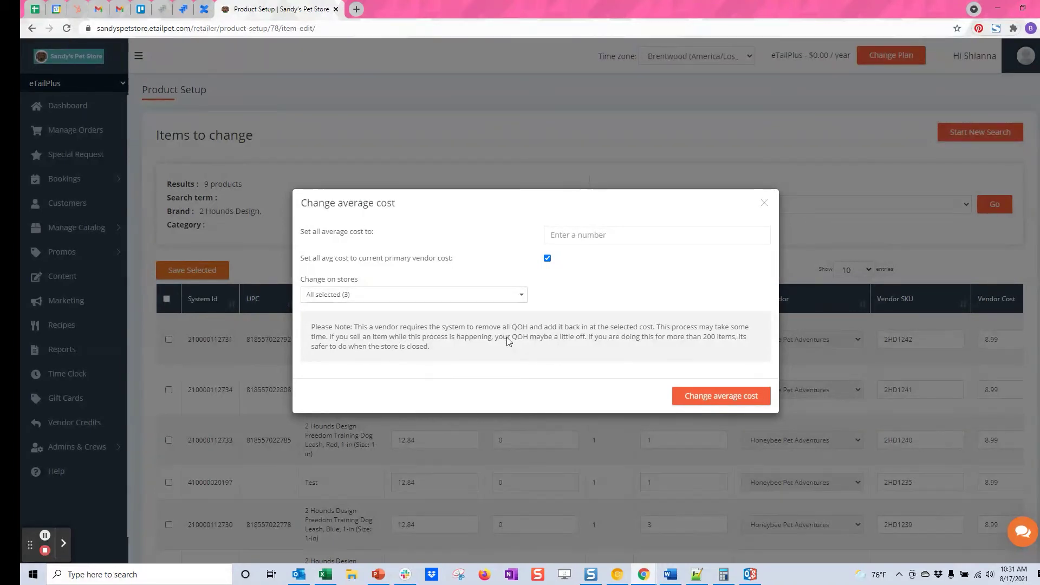
pyautogui.click(407, 296)
pyautogui.click(406, 296)
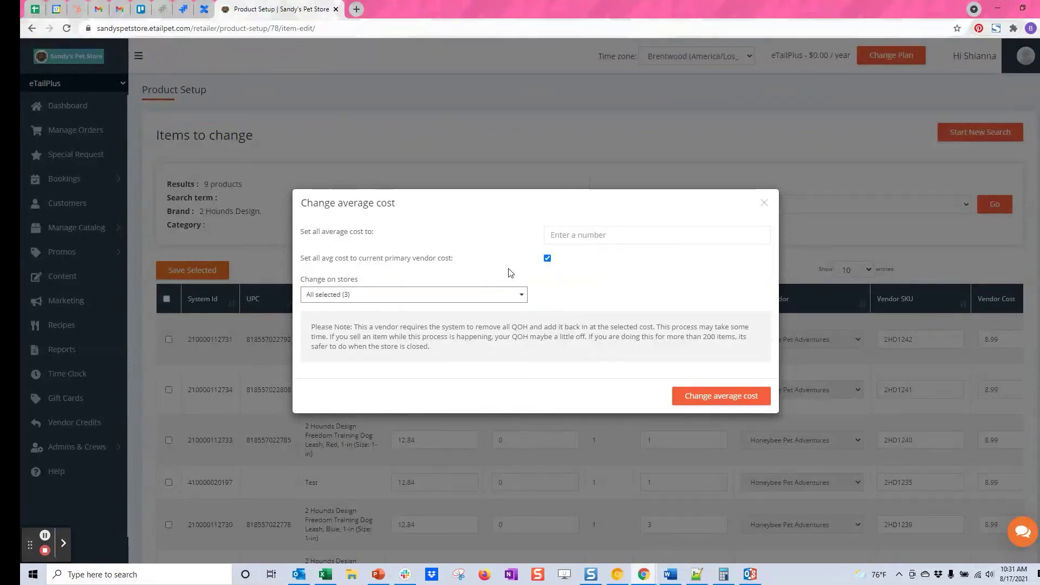
pyautogui.click(709, 396)
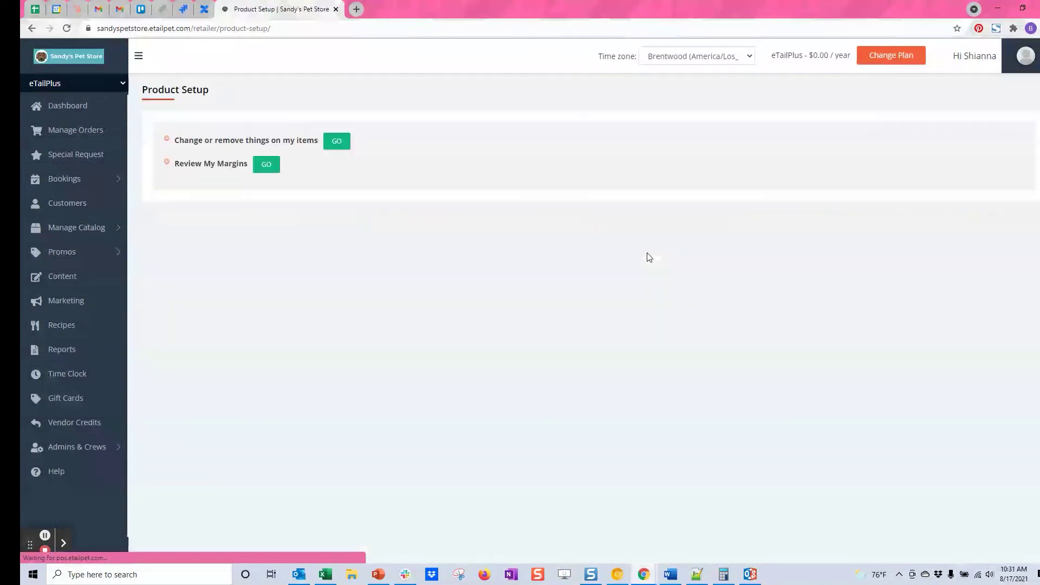
# - Find the 2 Hounds Design Freedom Training Dog Leash, Red, 5/8-in in My Products by brand and check its inventory and history
pyautogui.click(336, 141)
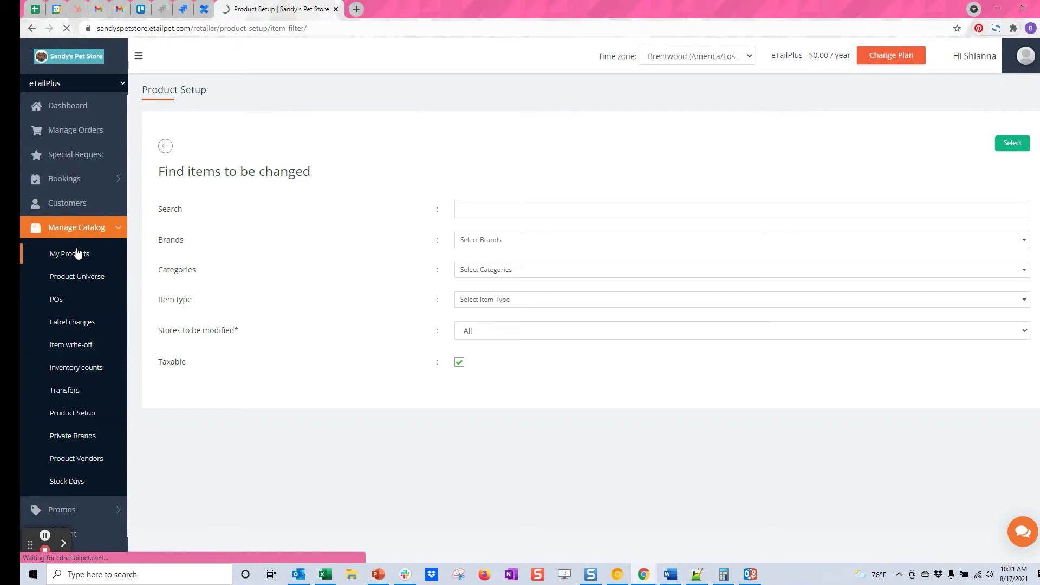
pyautogui.click(77, 253)
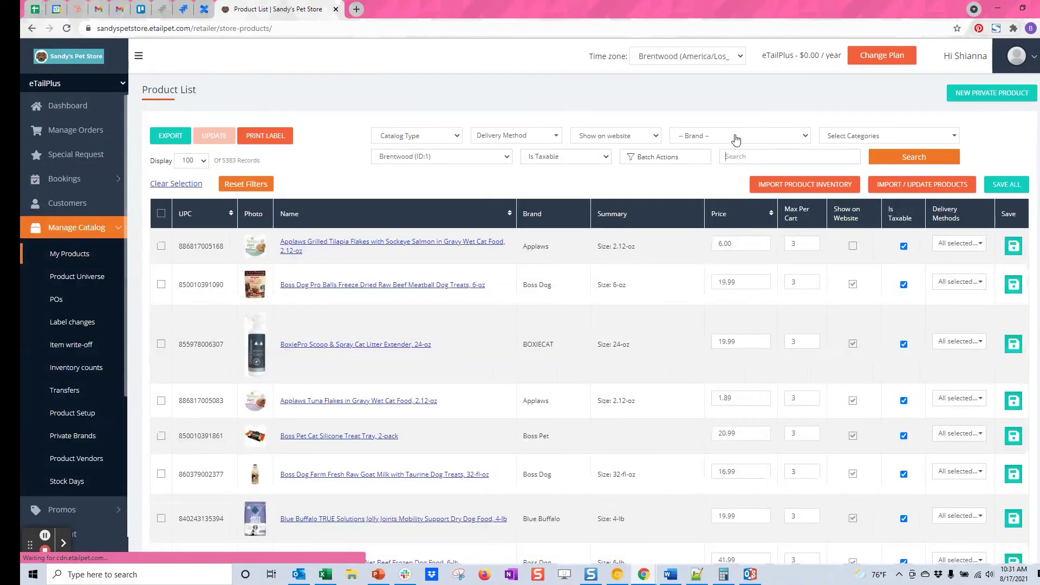
pyautogui.click(735, 140)
pyautogui.click(704, 154)
pyautogui.click(914, 158)
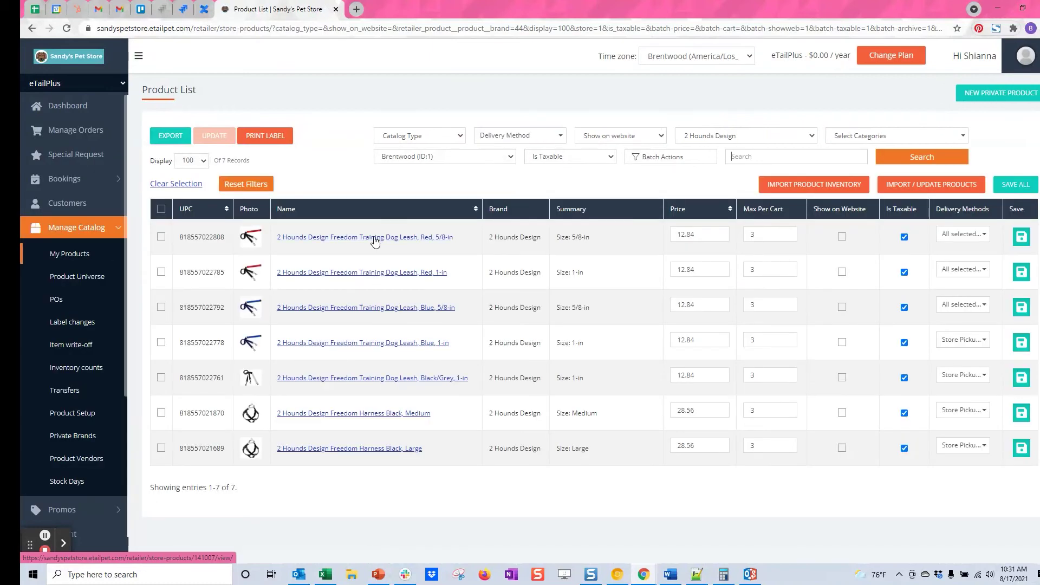
pyautogui.click(374, 238)
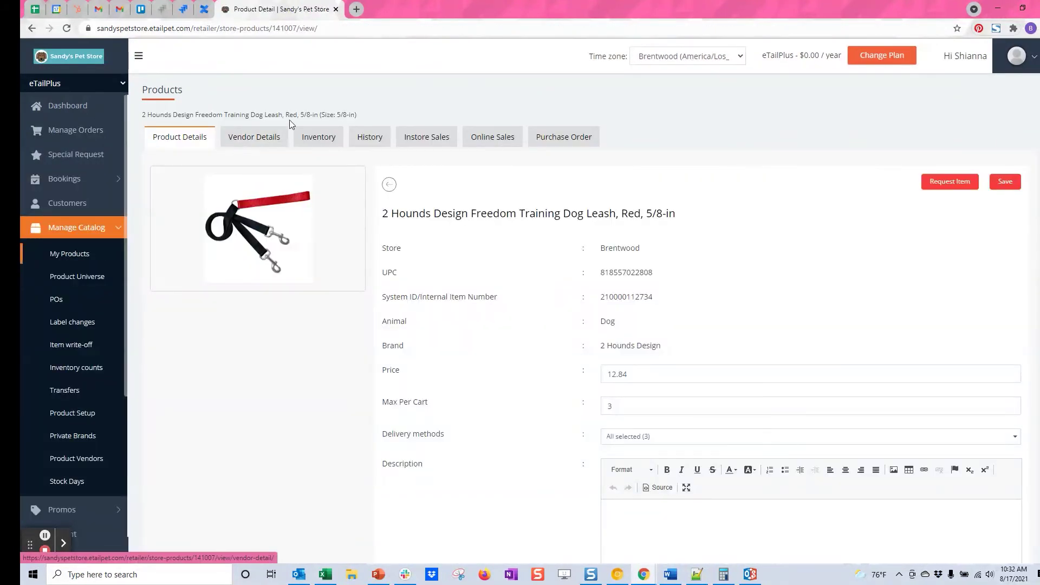
pyautogui.click(325, 138)
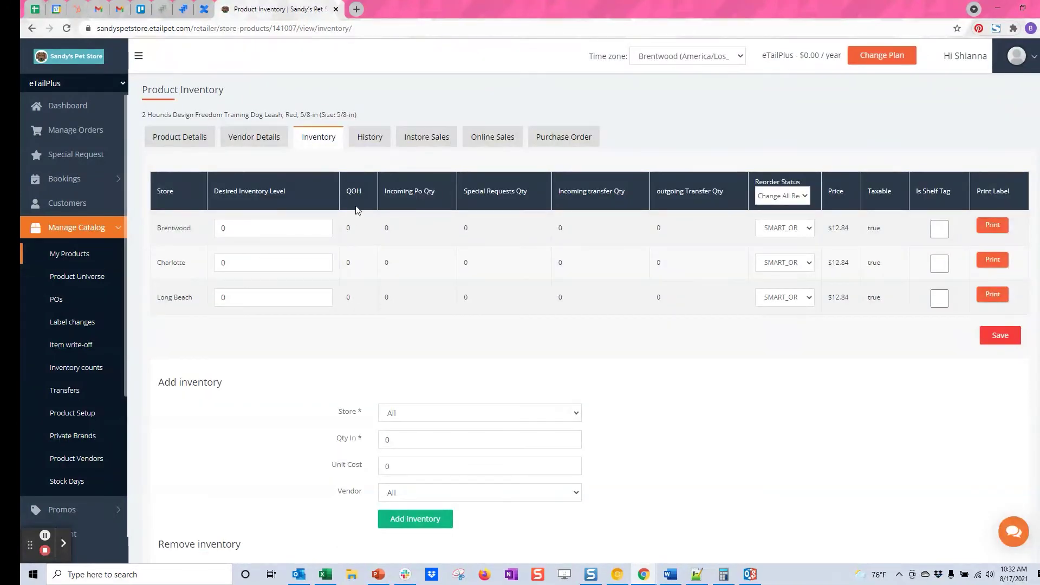
pyautogui.click(370, 143)
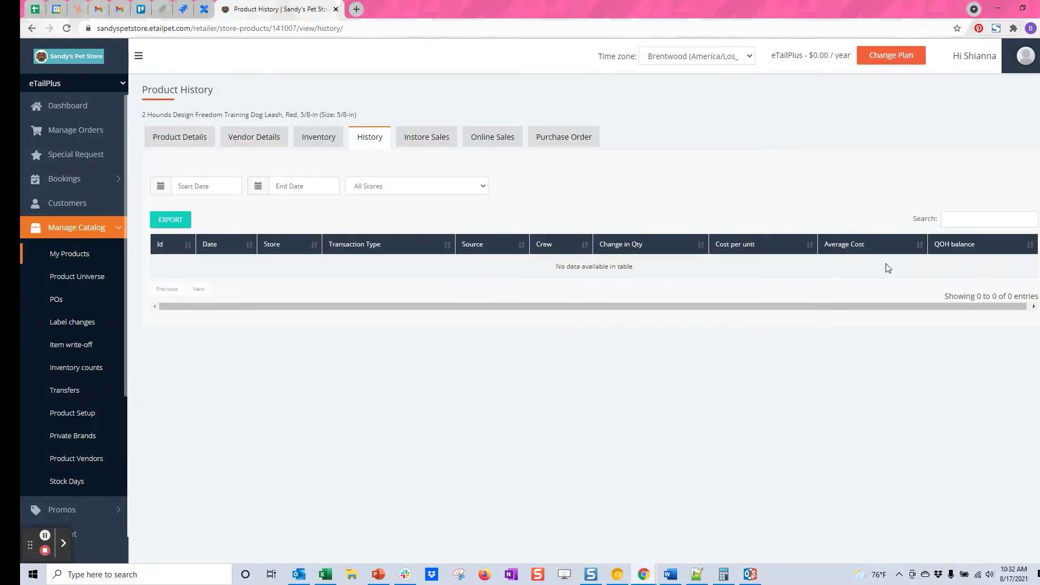
# - Filter My Products by the 2 Hounds Design brand and open the Freedom Training Dog Leash, Red, 1-in
pyautogui.click(75, 254)
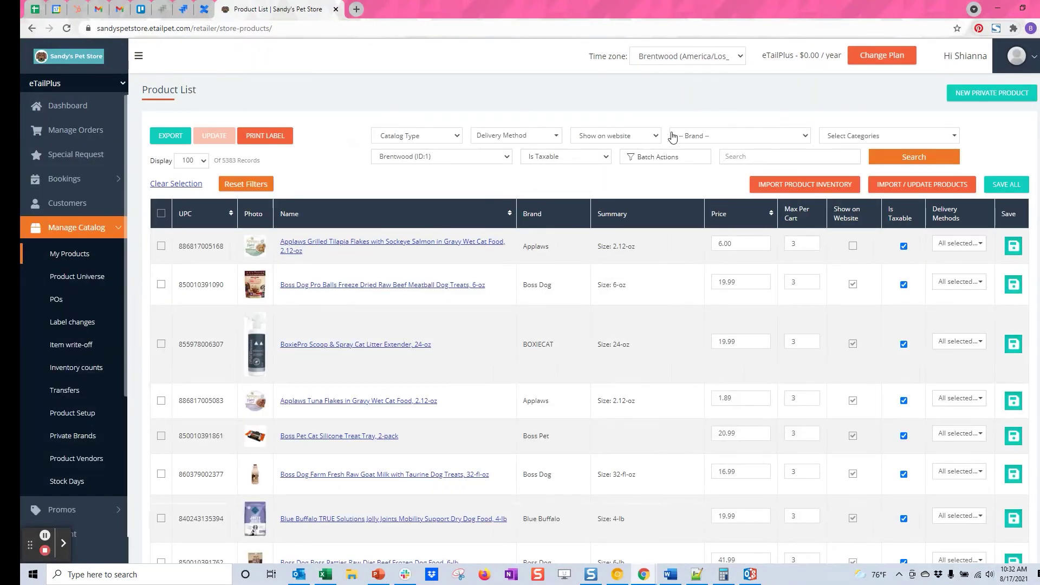
pyautogui.click(684, 136)
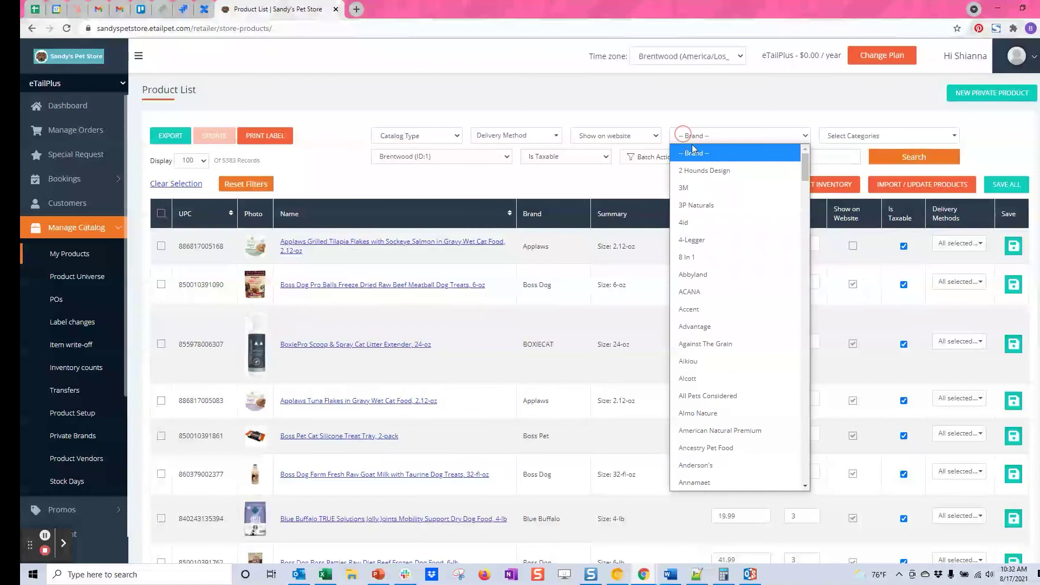
pyautogui.click(703, 170)
pyautogui.click(913, 157)
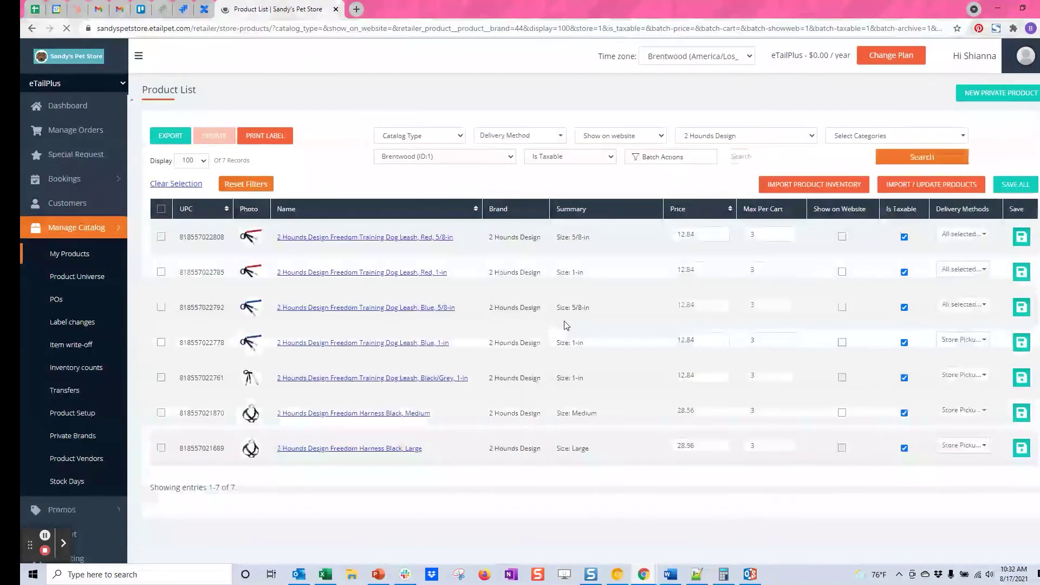
pyautogui.click(441, 274)
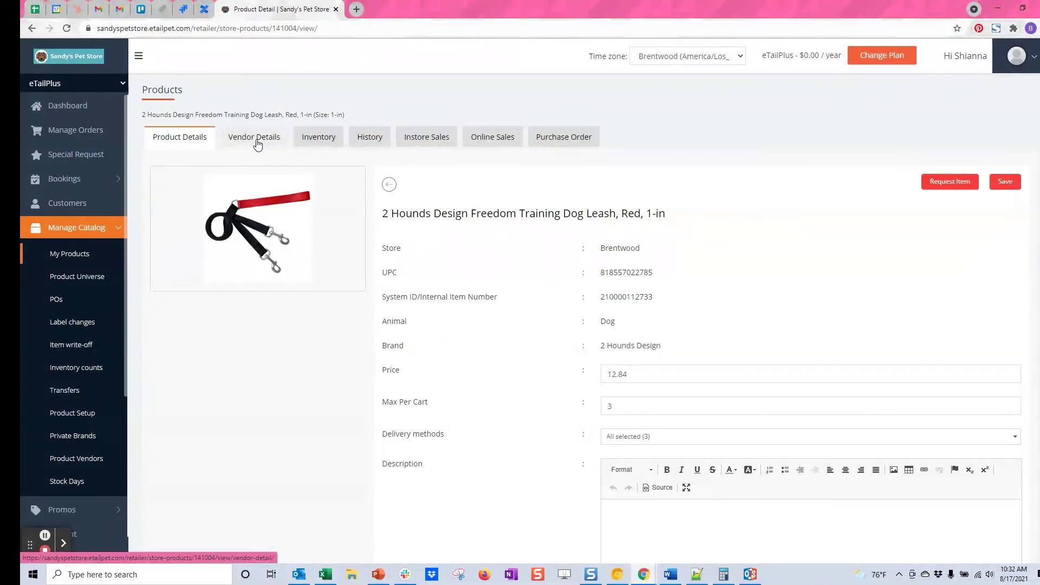
# - Check the leash's inventory, transaction history with average cost, and its default vendor cost
pyautogui.click(319, 141)
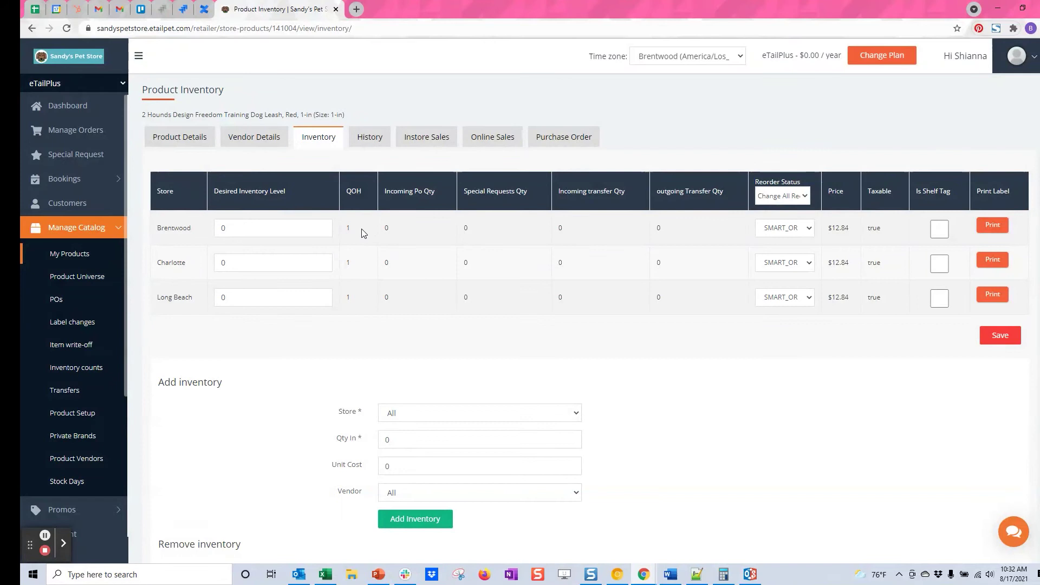
pyautogui.click(367, 140)
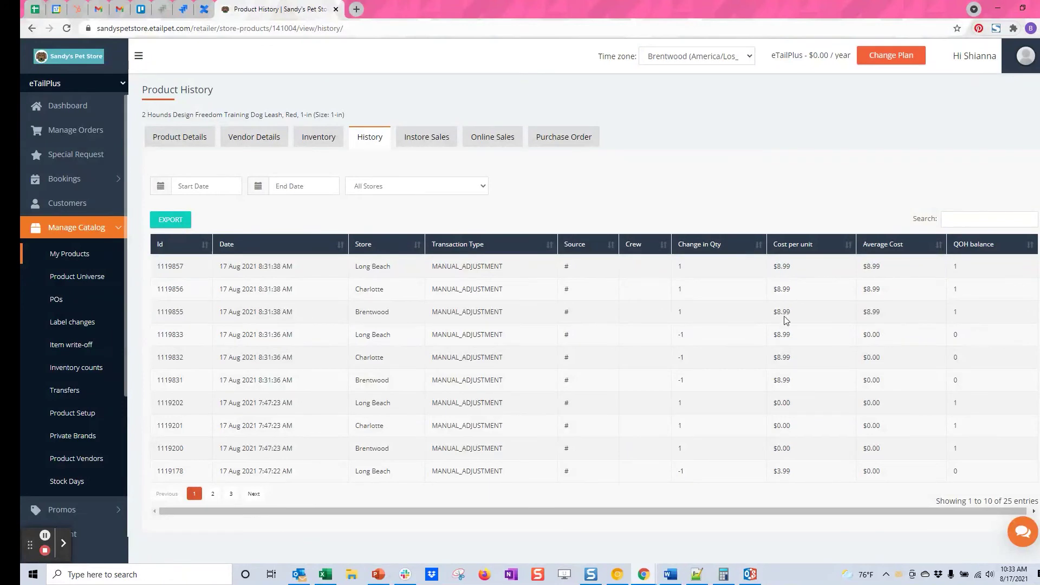
pyautogui.click(248, 141)
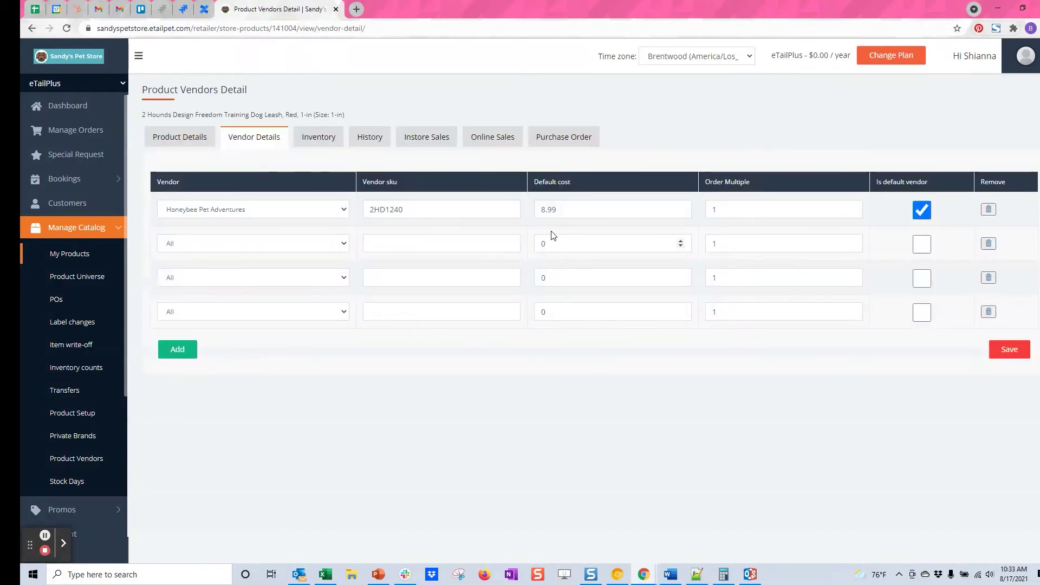
pyautogui.doubleClick(531, 208)
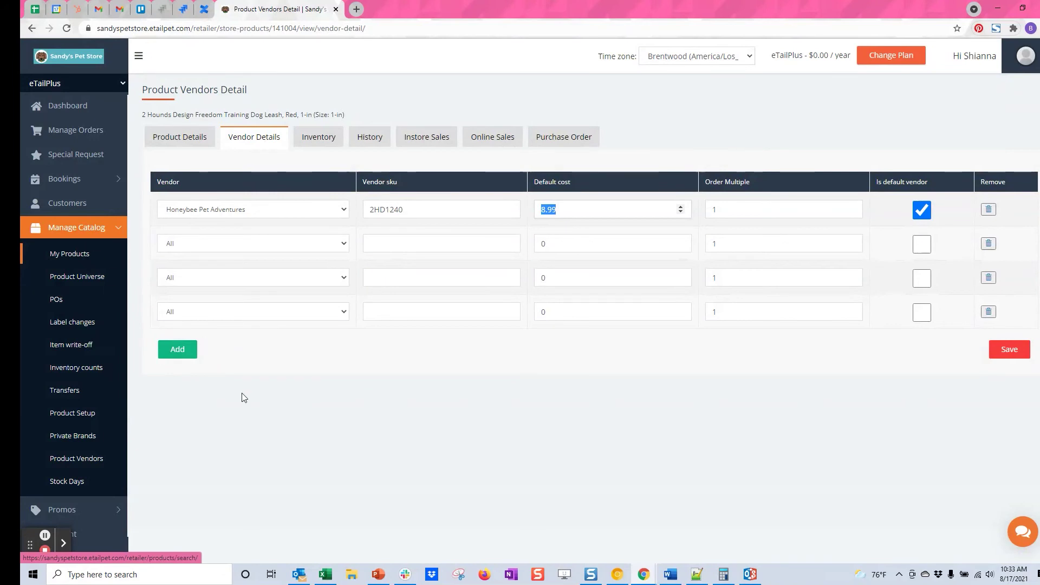
# - Return to Product Setup's item-change list for 2 Hounds Design and review the available bulk actions
pyautogui.click(73, 415)
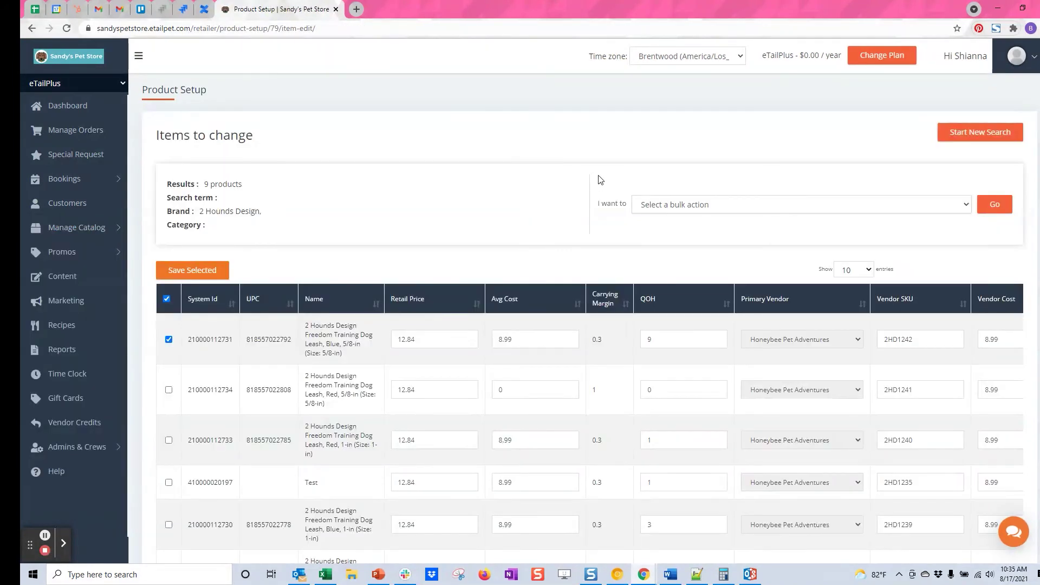
pyautogui.click(683, 210)
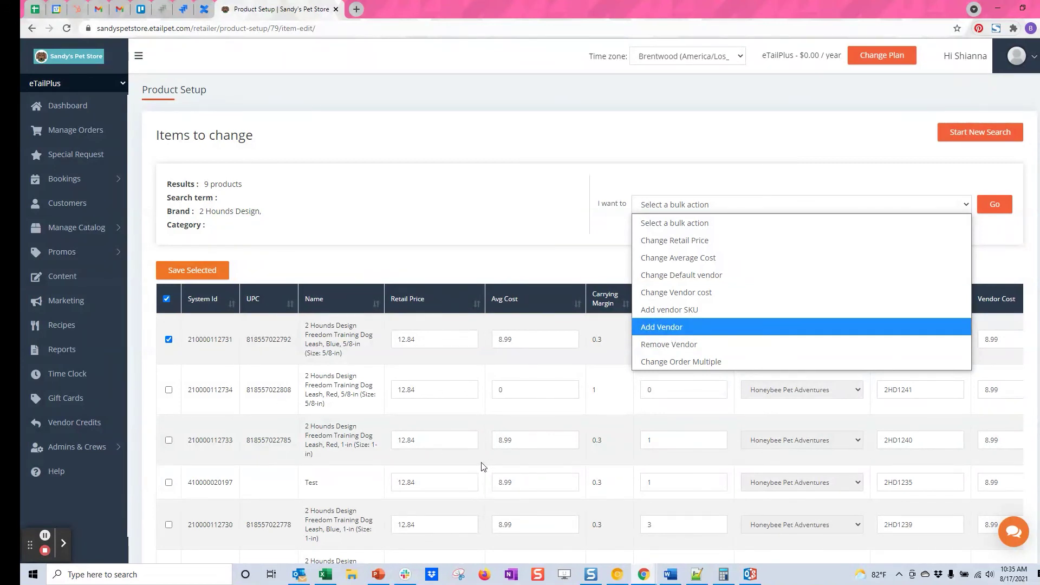
pyautogui.click(477, 236)
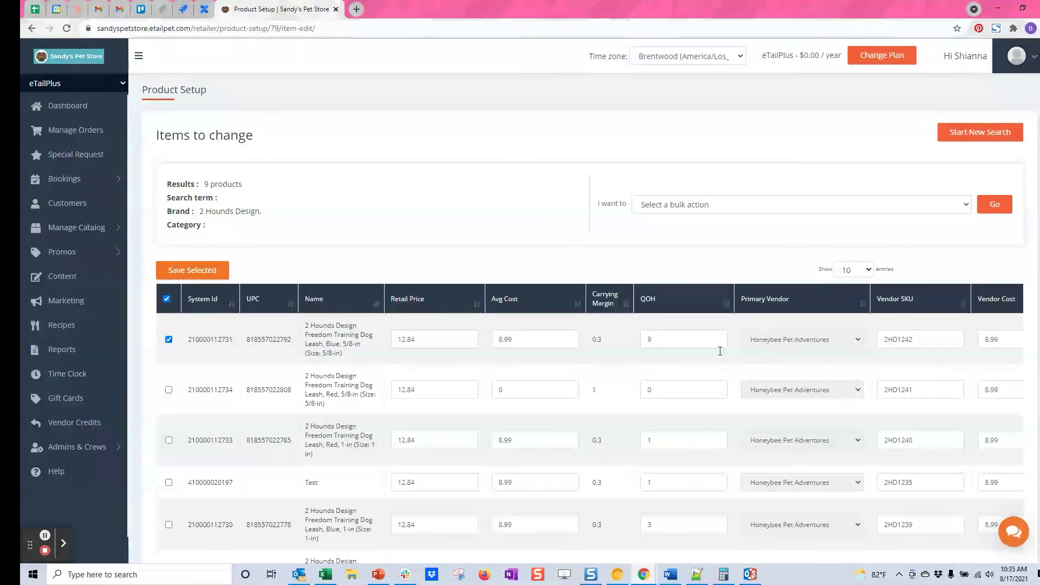
pyautogui.click(717, 208)
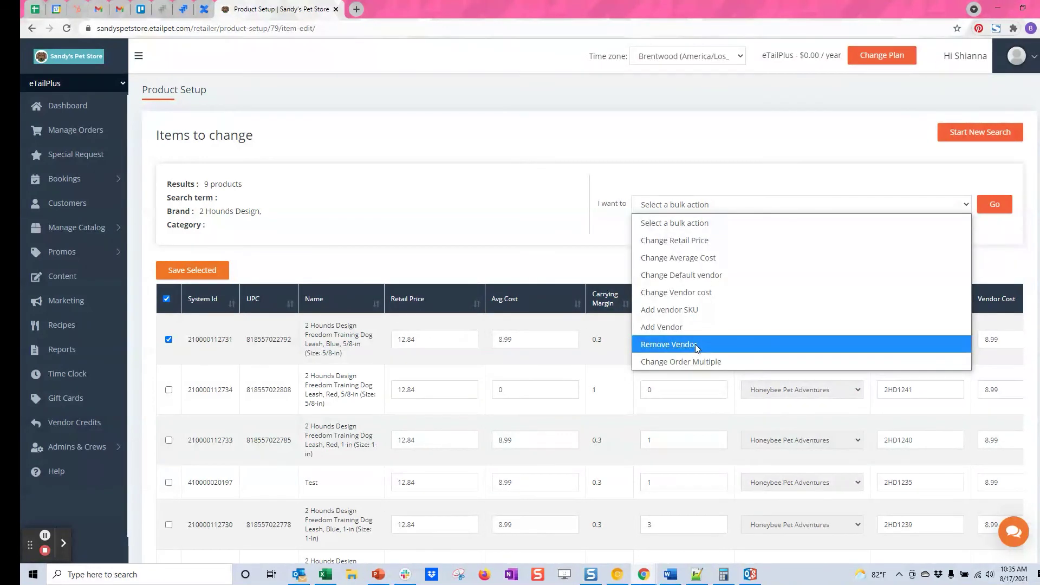
pyautogui.click(702, 345)
pyautogui.click(995, 204)
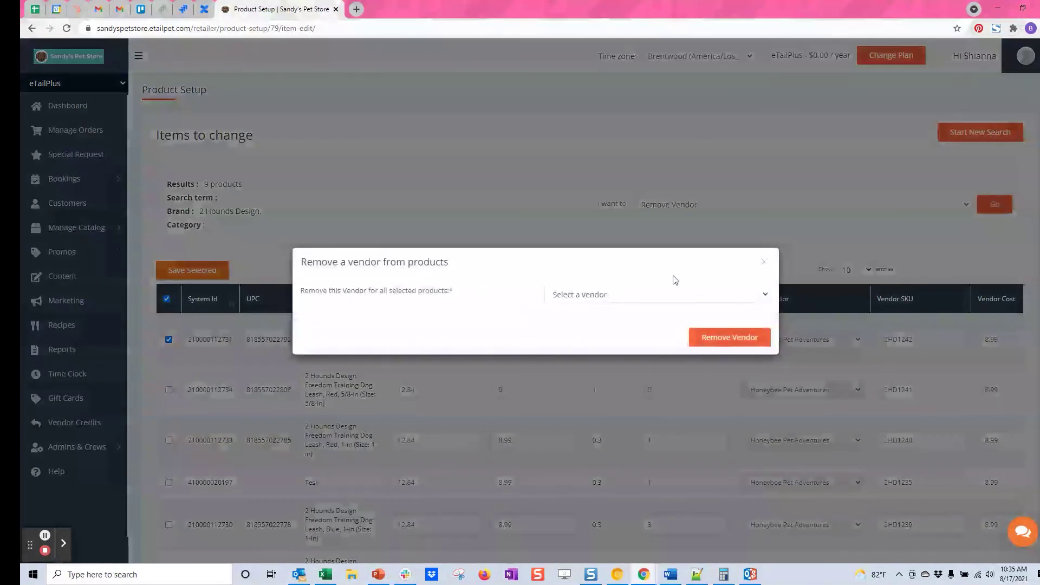
pyautogui.click(580, 299)
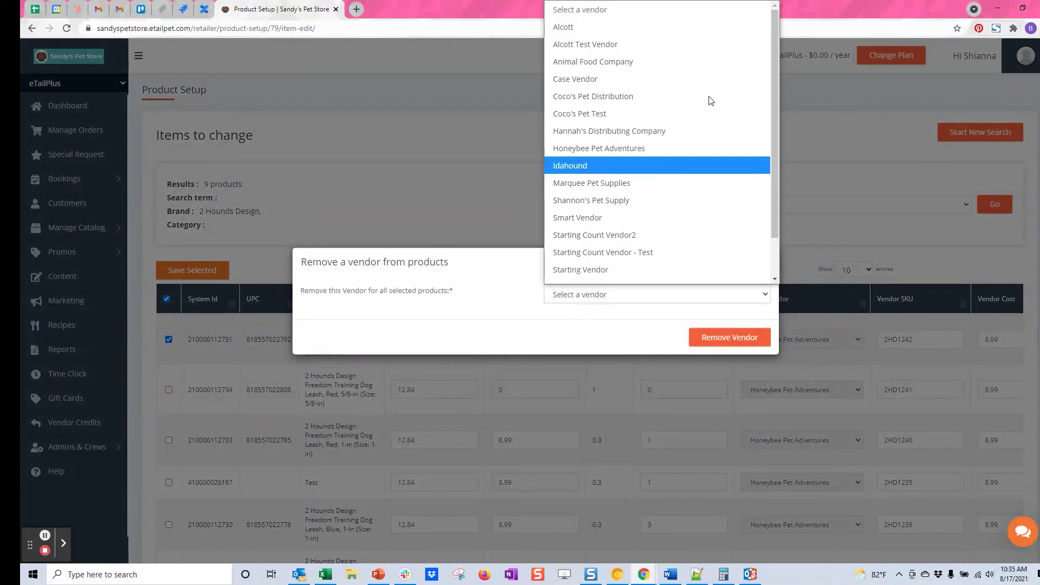
pyautogui.click(601, 148)
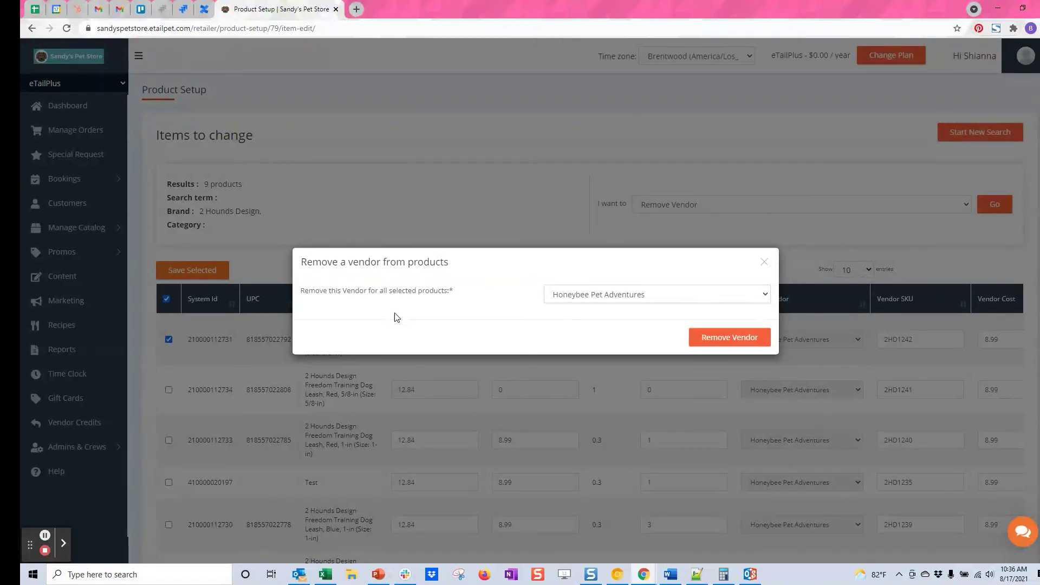
pyautogui.click(765, 261)
# - Bulk-change the order multiple of the selected 2 Hounds Design products to 1
pyautogui.click(676, 205)
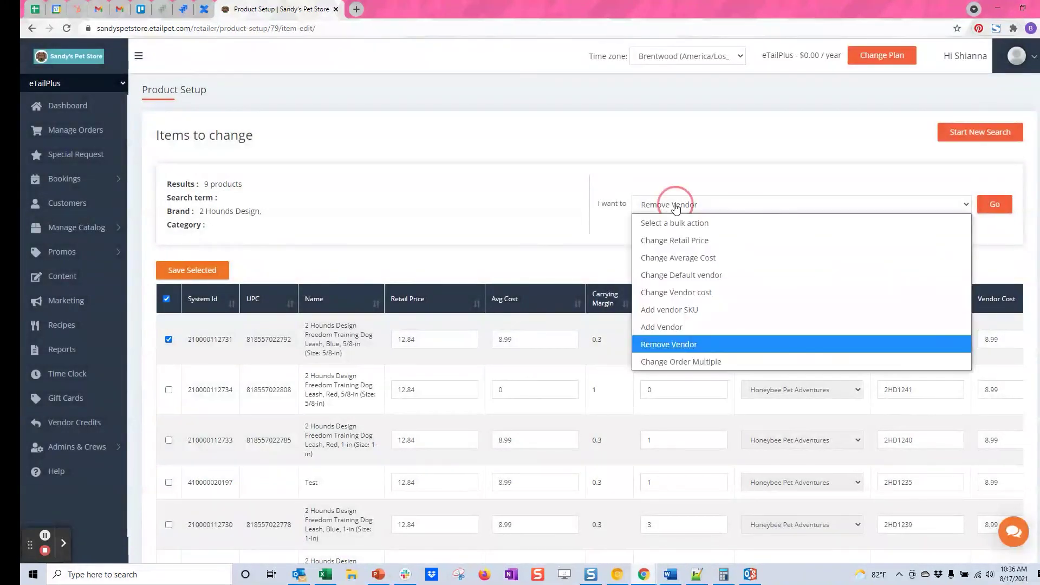
pyautogui.click(698, 357)
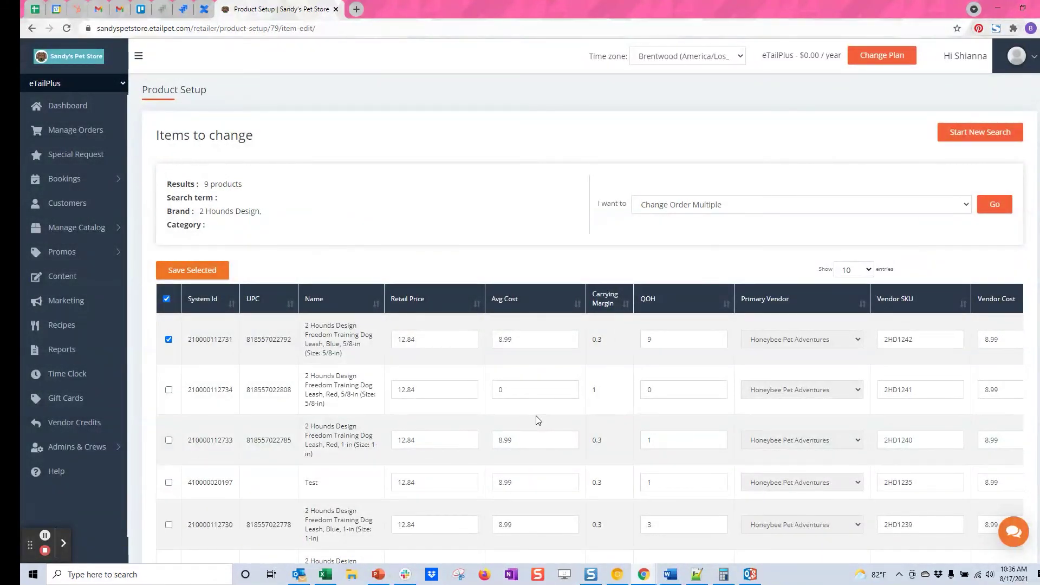
pyautogui.click(995, 205)
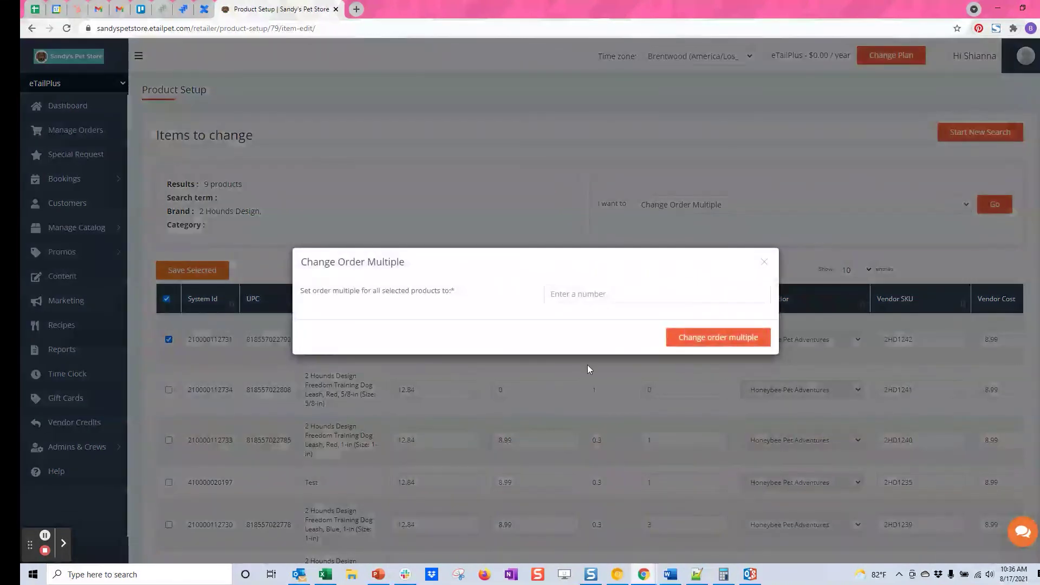
pyautogui.click(577, 293)
pyautogui.write('12')
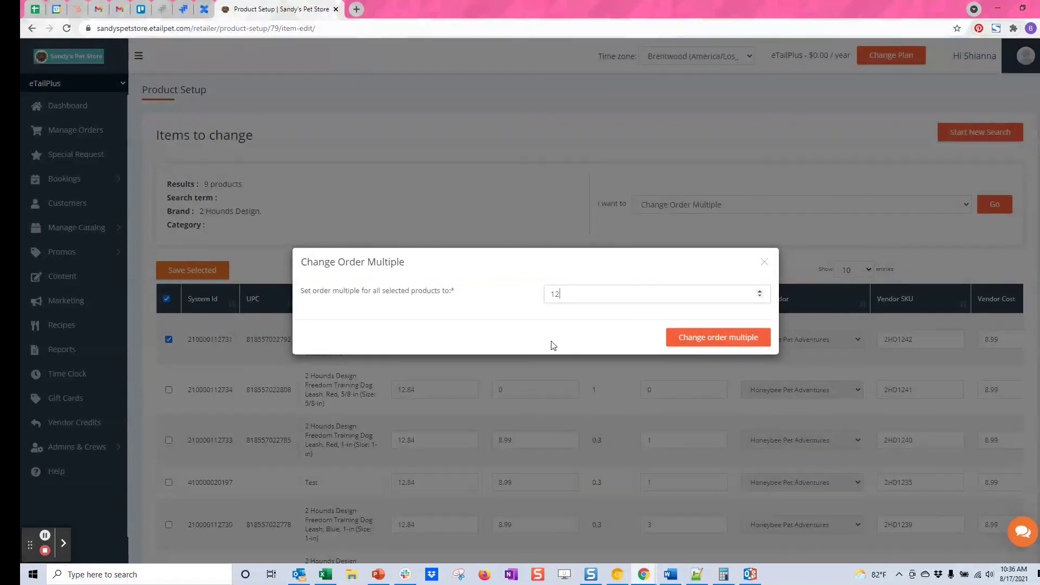
pyautogui.doubleClick(568, 295)
pyautogui.write('1')
pyautogui.click(704, 338)
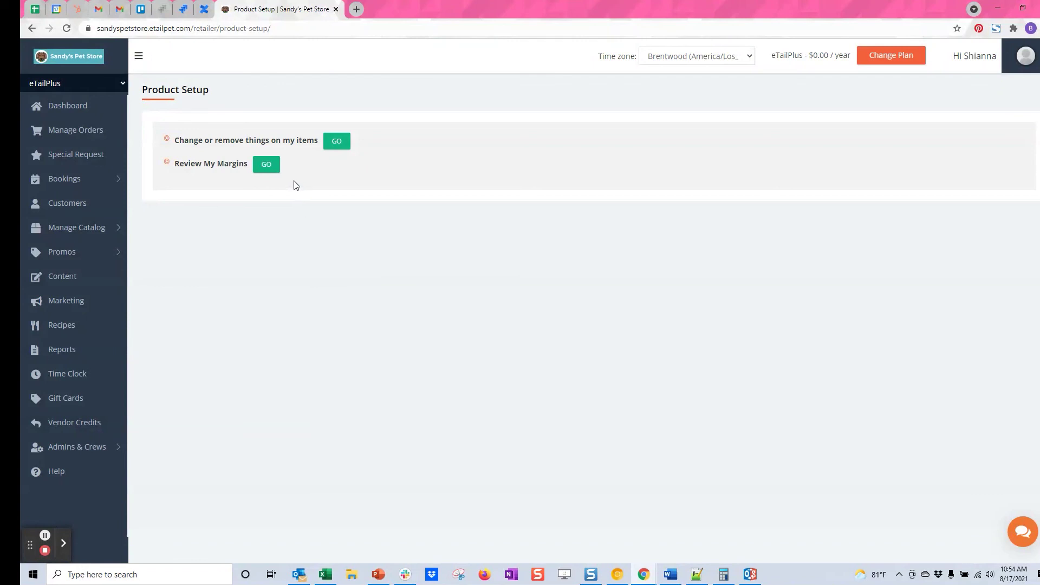
# - Open Review My Margins in Product Setup and look over its item and margin filters
pyautogui.click(265, 164)
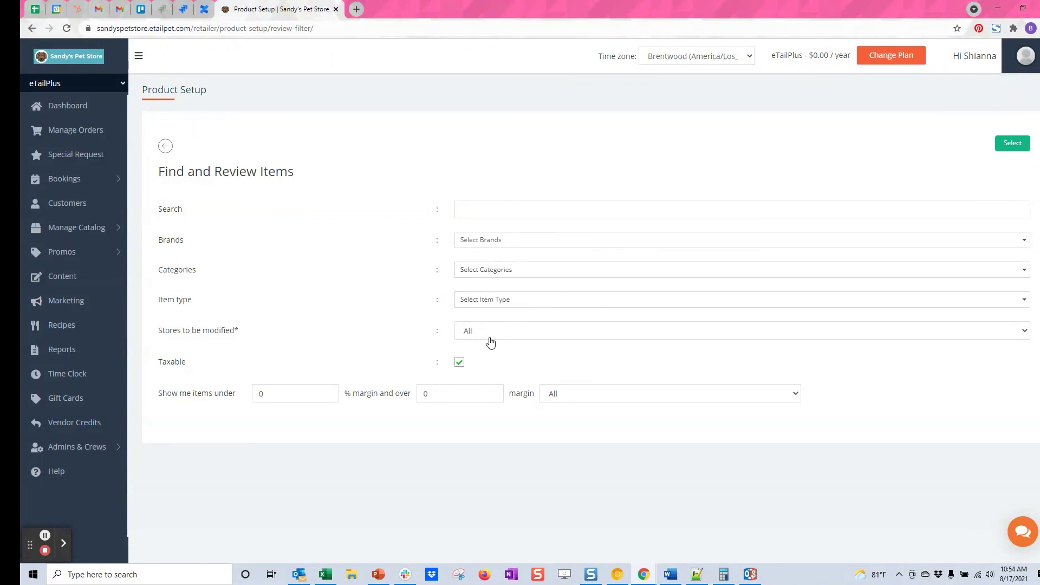
pyautogui.click(189, 404)
pyautogui.click(456, 190)
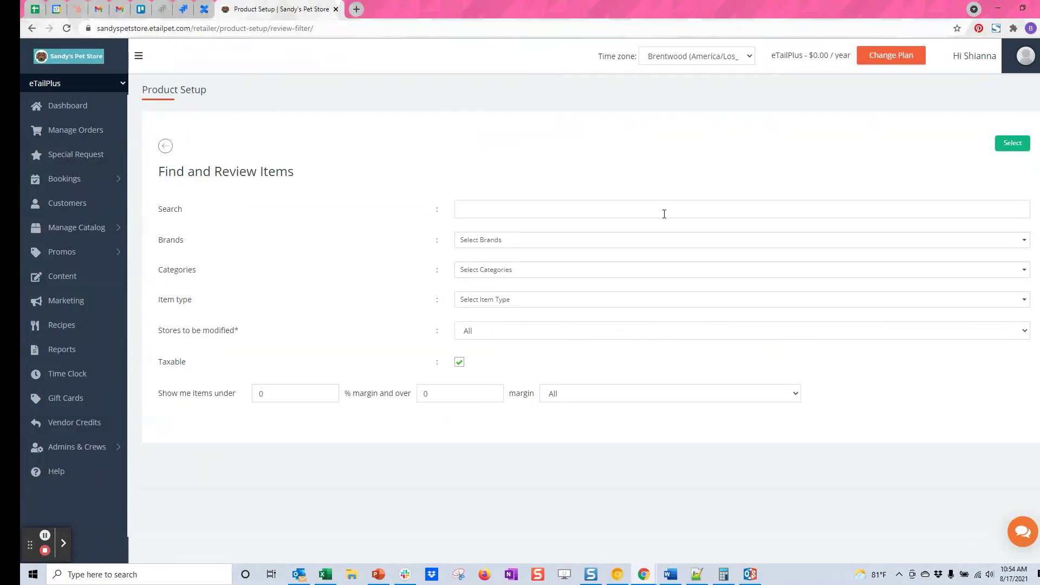